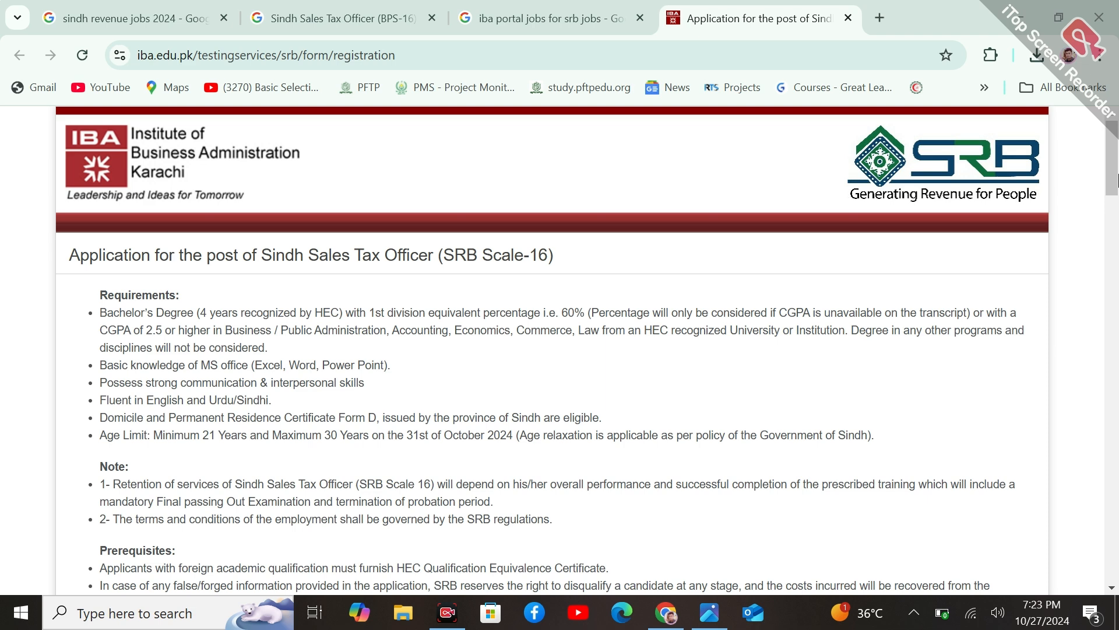
- Switch to the open job advertisement image and examine its Sindh Sales Tax Officer category and requirements table
{"action": "scroll", "coordinate": [1118, 180], "scroll_direction": "down", "scroll_amount": 1}
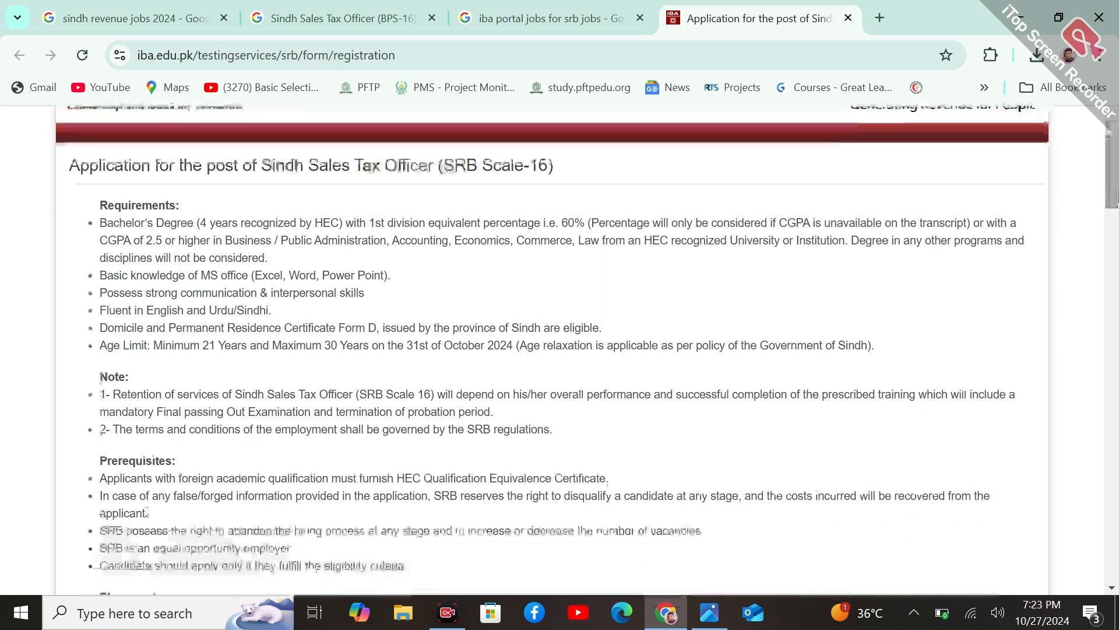
{"action": "left_click", "coordinate": [709, 621]}
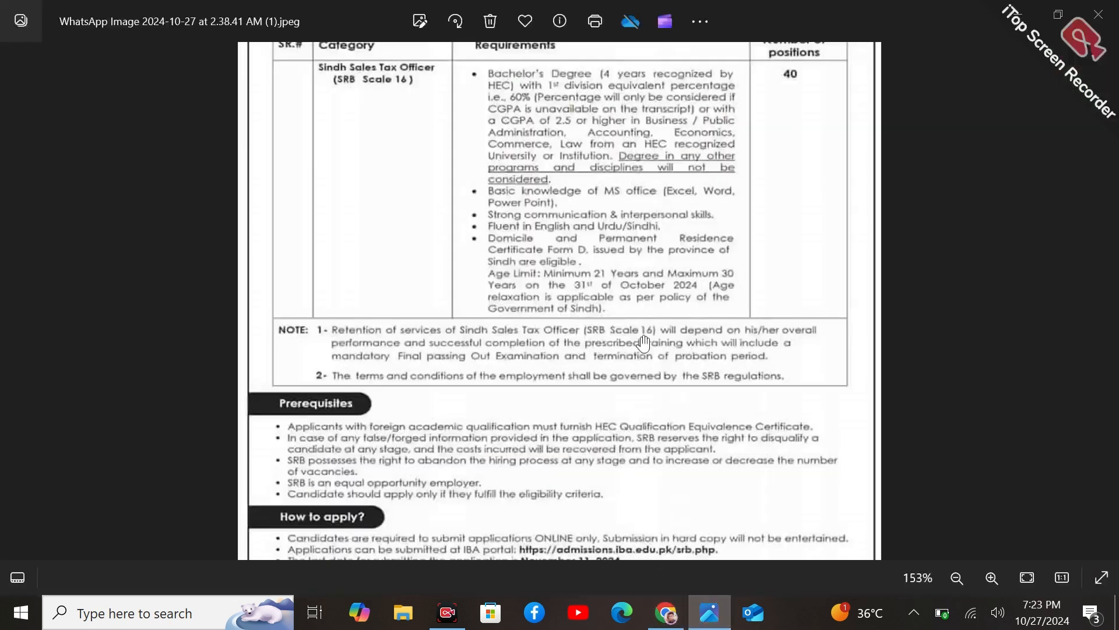
{"action": "left_click_drag", "start_coordinate": [817, 260], "coordinate": [830, 374]}
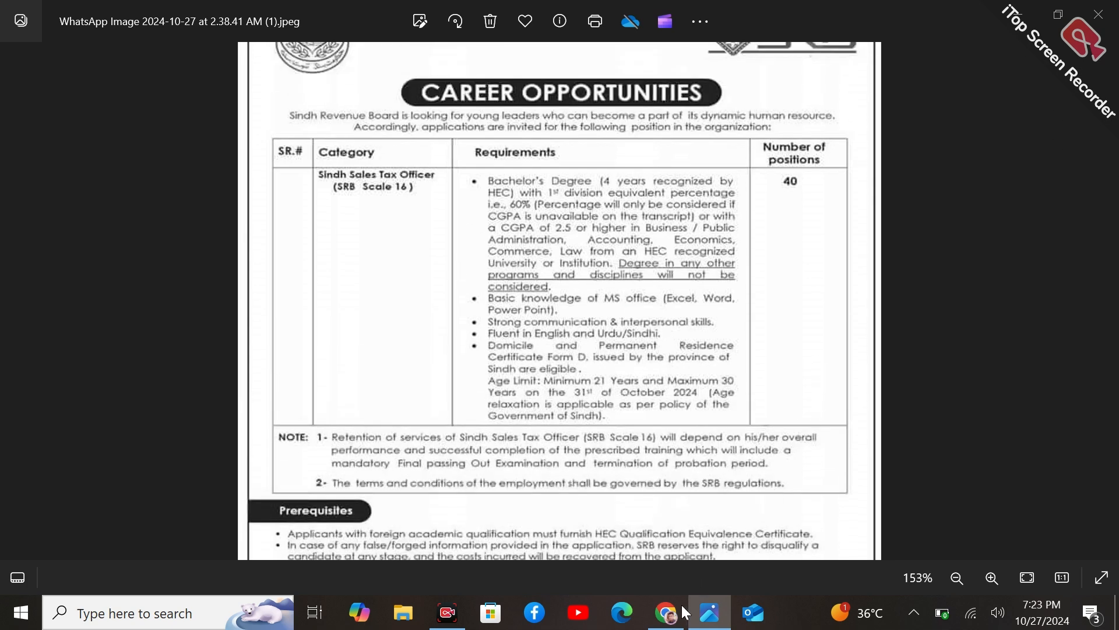
- Return to the IBA registration page in Chrome and review the post title and requirements at its start
{"action": "left_click", "coordinate": [667, 612]}
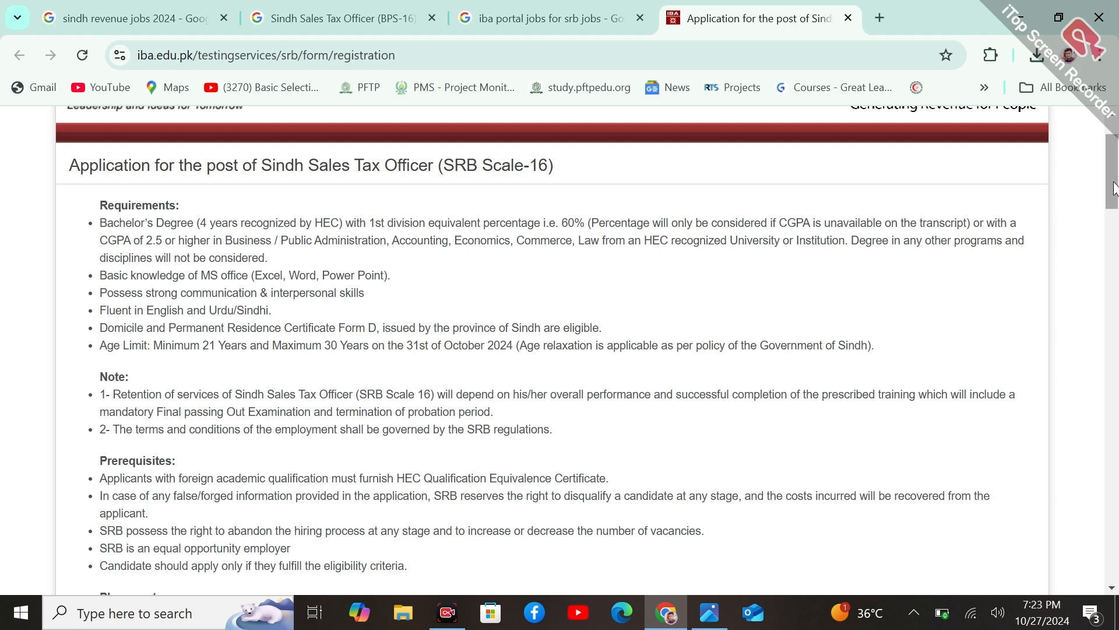
{"action": "left_click_drag", "start_coordinate": [1112, 192], "coordinate": [1117, 171]}
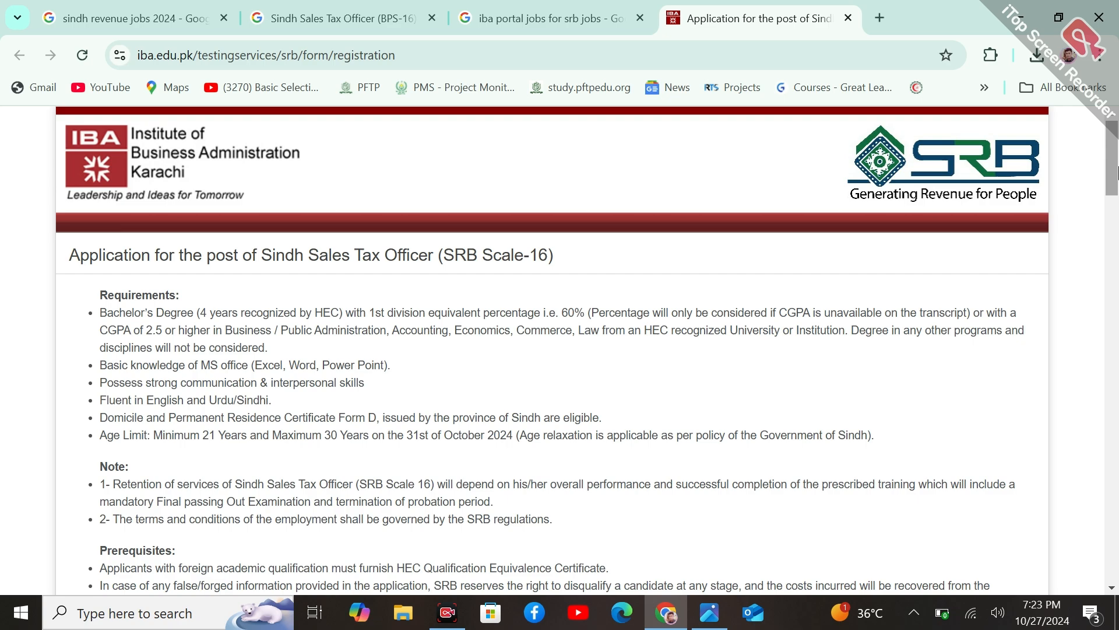
{"action": "left_click_drag", "start_coordinate": [1117, 171], "coordinate": [1118, 108]}
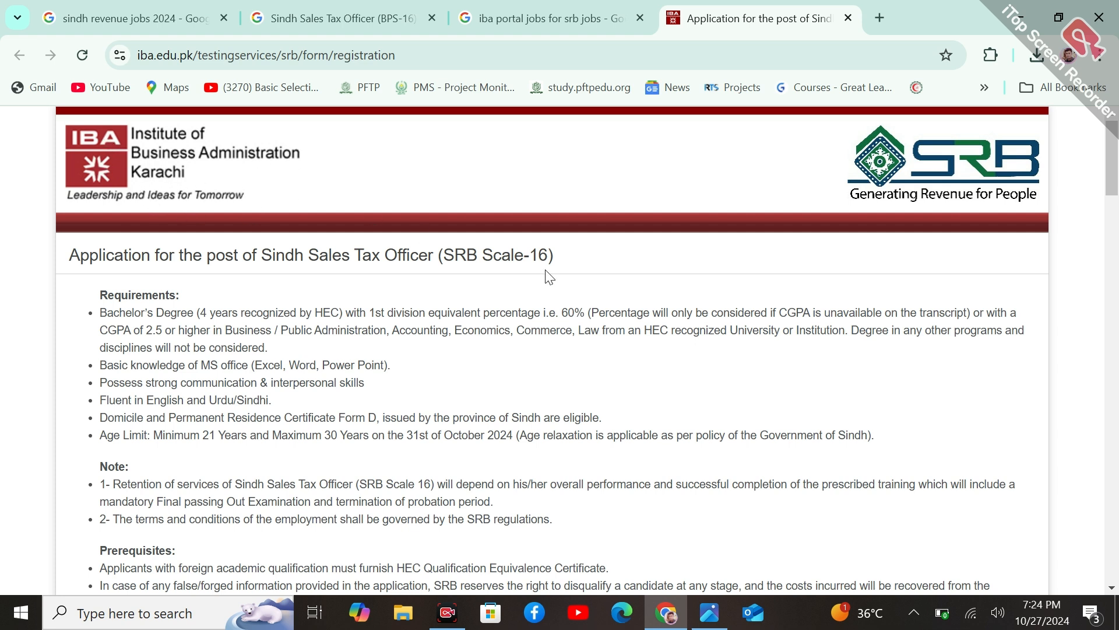
{"action": "left_click_drag", "start_coordinate": [1117, 163], "coordinate": [1116, 125]}
- Review the Google results for "iba portal jobs for srb jobs" from the start of the page
{"action": "left_click", "coordinate": [496, 18]}
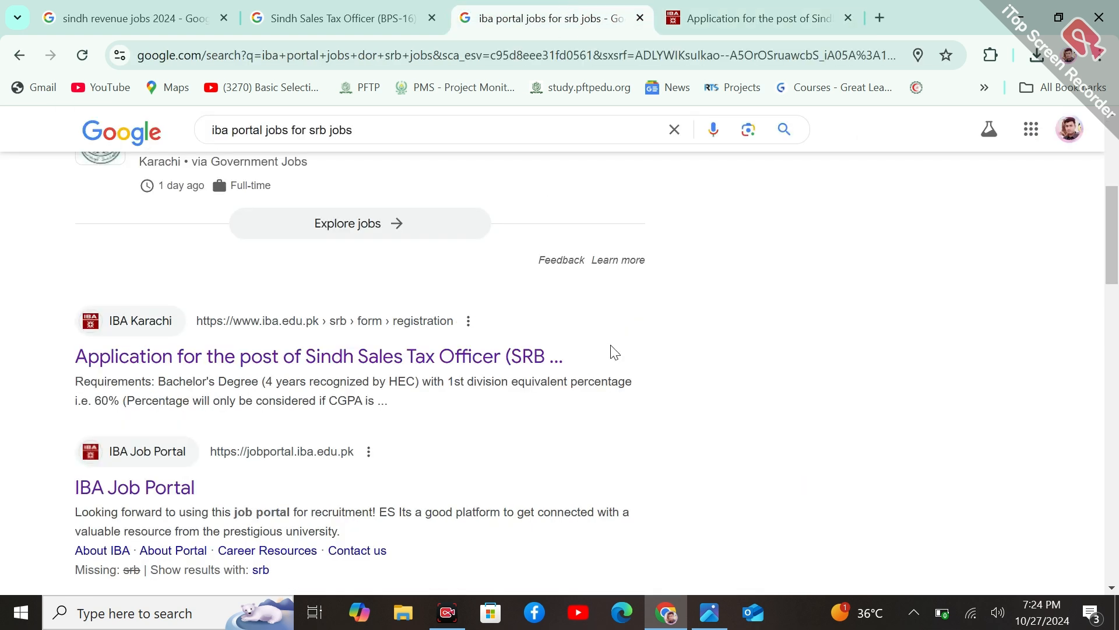
{"action": "scroll", "coordinate": [612, 351], "scroll_direction": "up", "scroll_amount": 5}
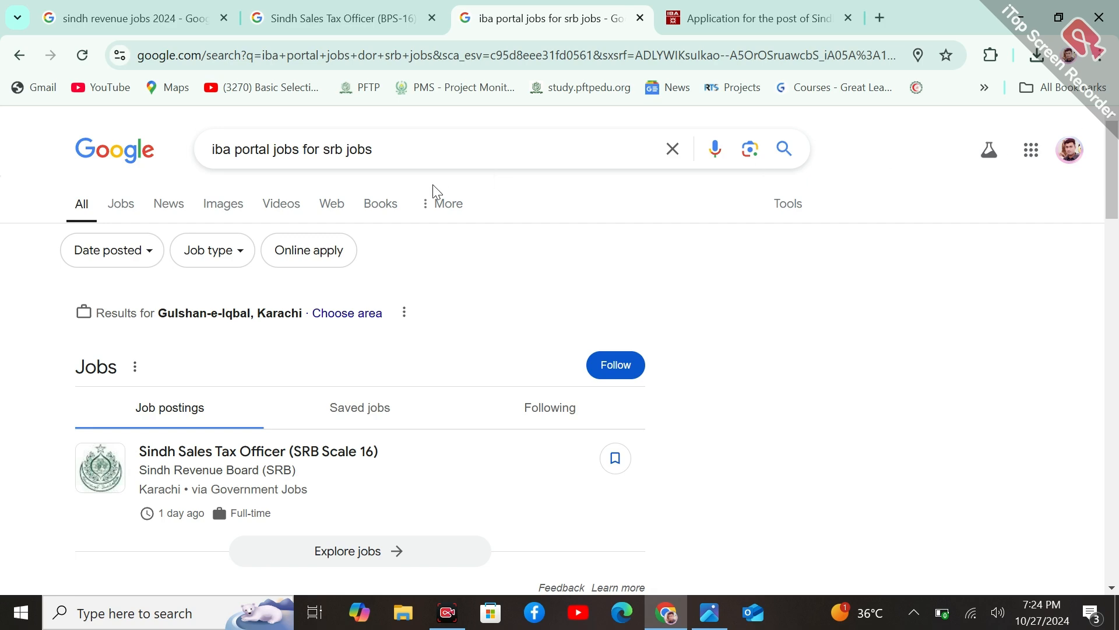
{"action": "left_click", "coordinate": [338, 18]}
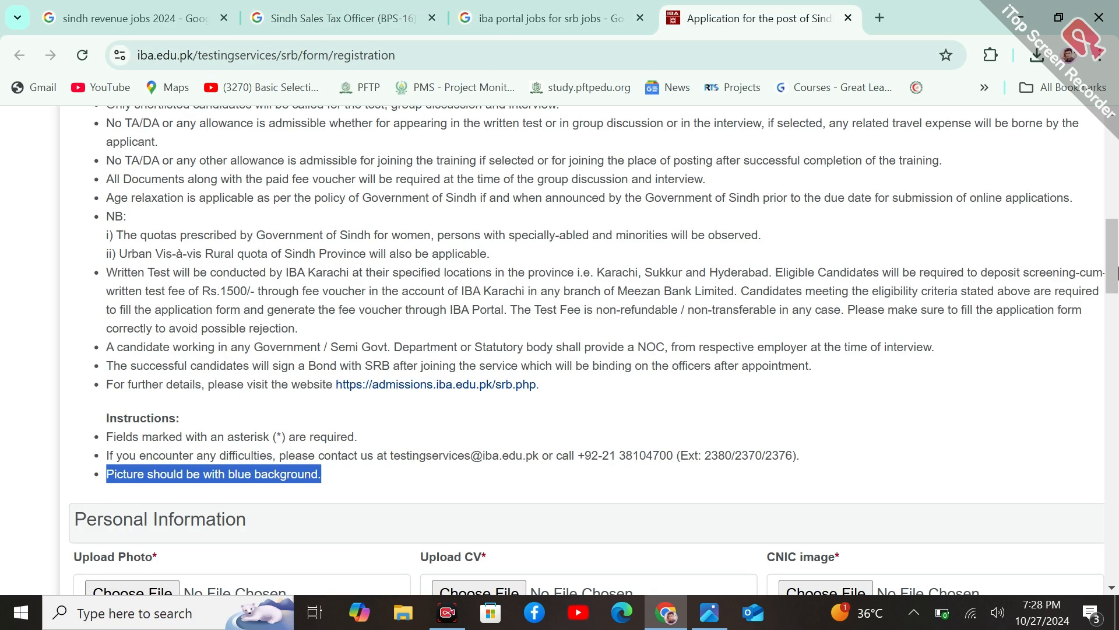
- Examine the picture background instruction just above the Personal Information section of the application form
{"action": "left_click_drag", "start_coordinate": [1118, 272], "coordinate": [1118, 317]}
{"action": "left_click", "coordinate": [216, 180]}
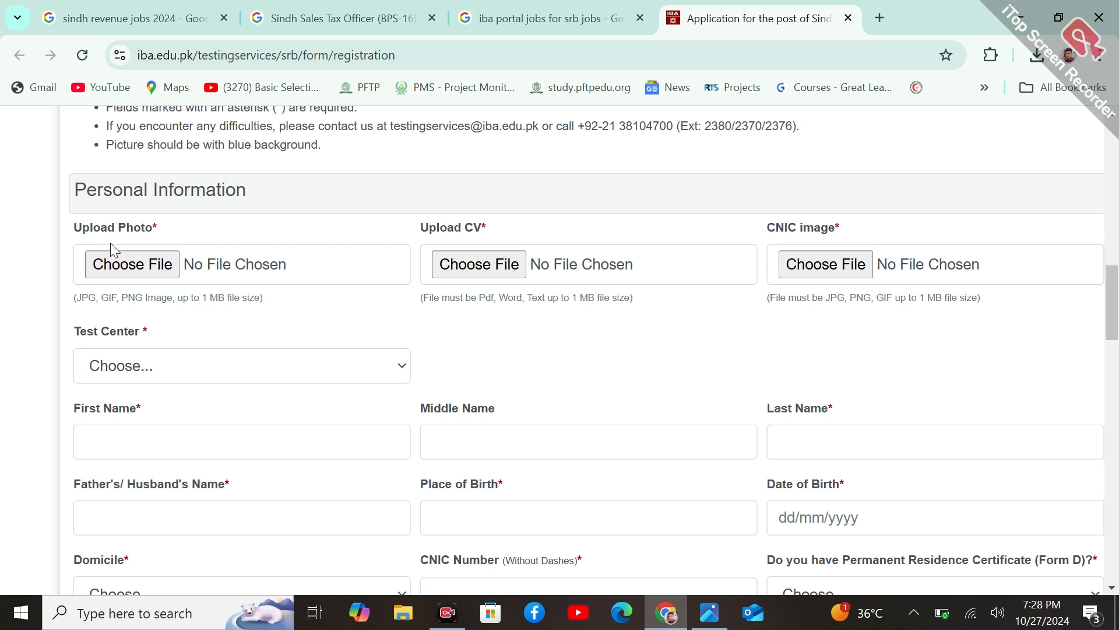
{"action": "left_click_drag", "start_coordinate": [104, 143], "coordinate": [327, 155]}
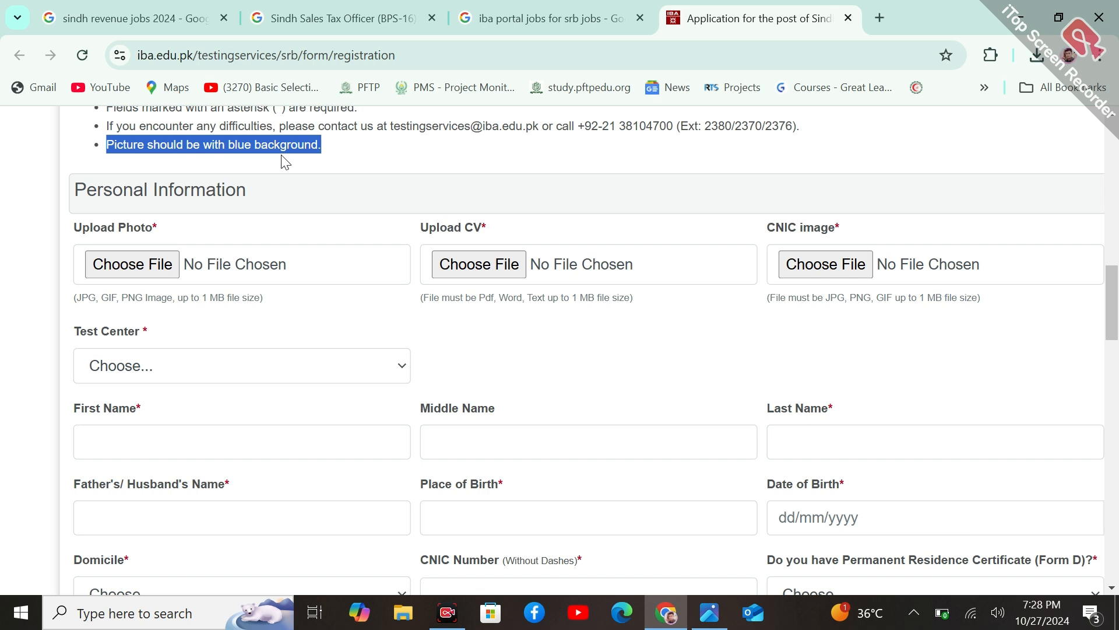
{"action": "left_click", "coordinate": [213, 298]}
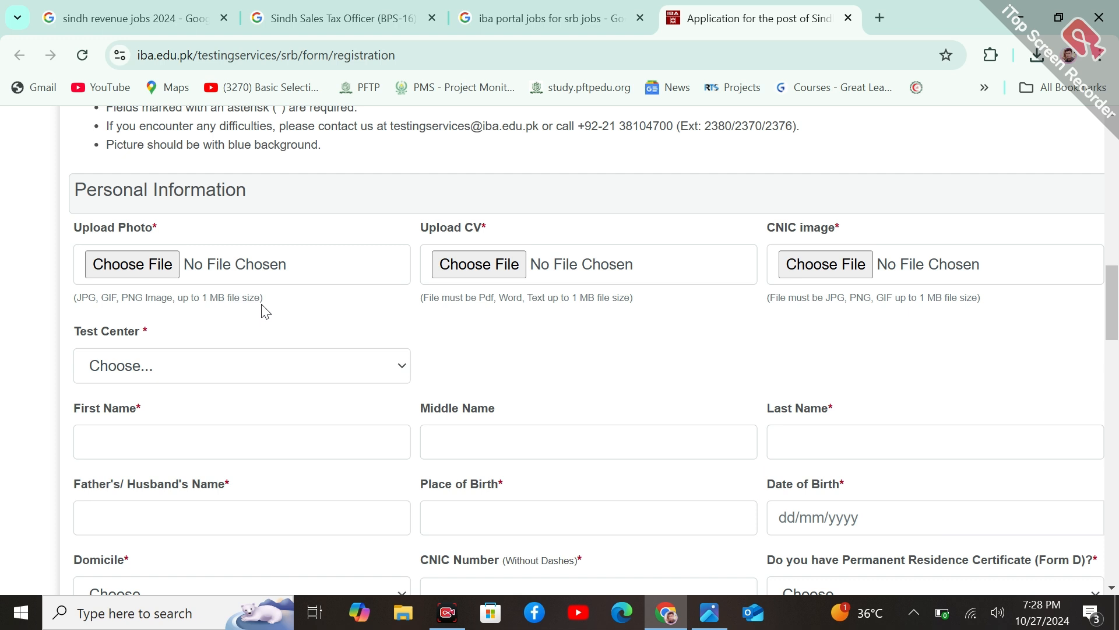
- Copy "1 MB file size" from the Upload Photo note and search Google for it in a new tab
{"action": "left_click_drag", "start_coordinate": [258, 296], "coordinate": [202, 294]}
{"action": "key", "text": "ctrl+c"}
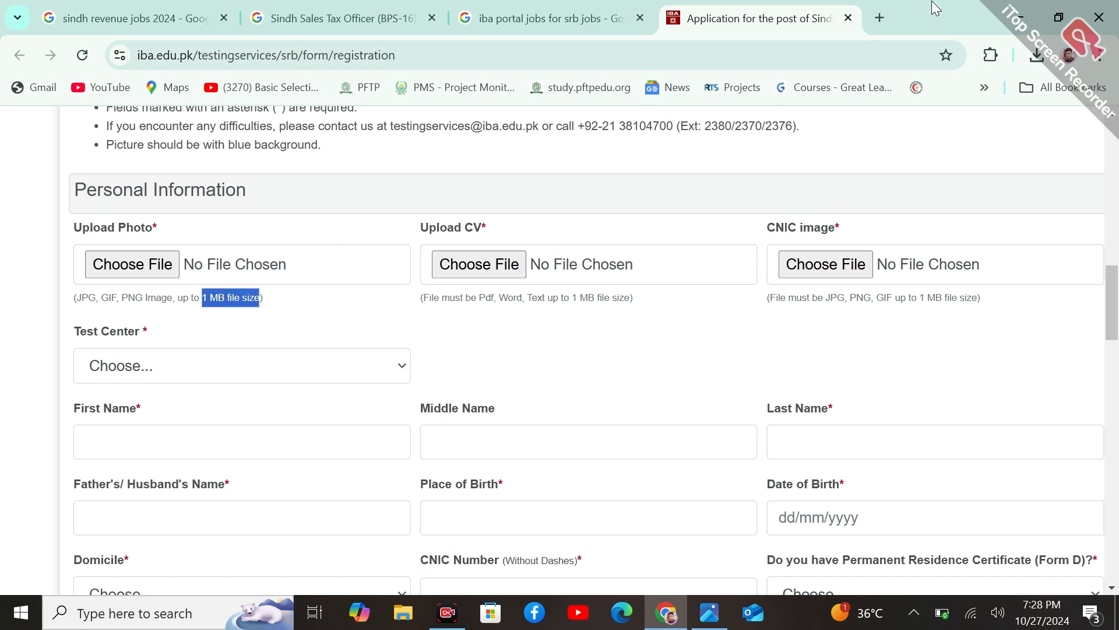
{"action": "left_click", "coordinate": [873, 19]}
{"action": "key", "text": "ctrl+v"}
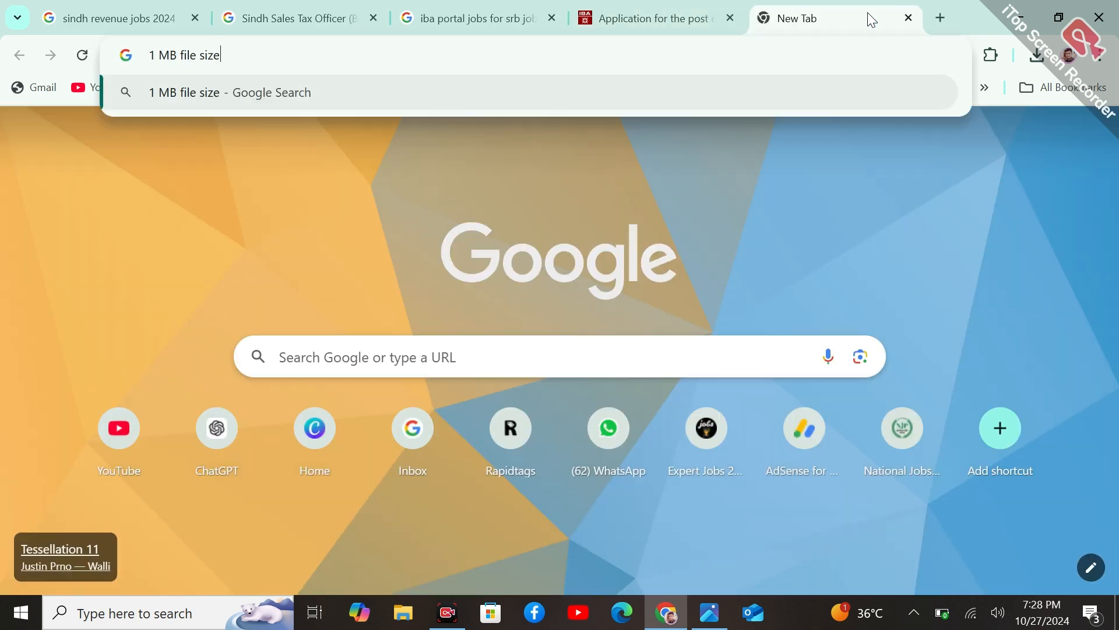
{"action": "key", "text": "Return"}
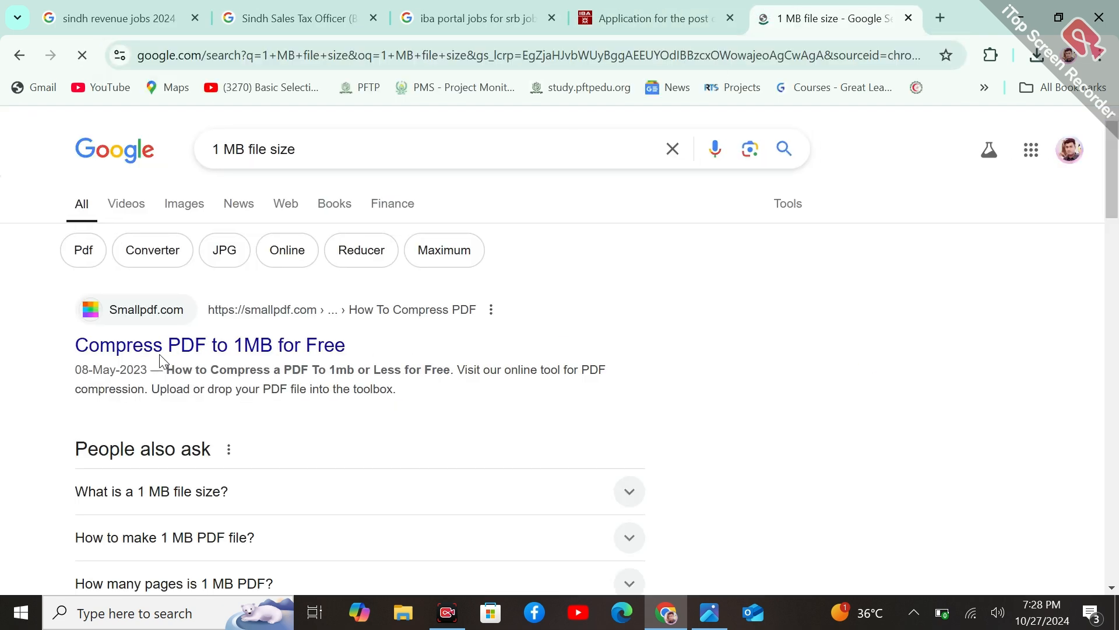
- View the Smallpdf article "Compress PDF to 1MB for Free", and return to the application form
{"action": "left_click", "coordinate": [295, 359]}
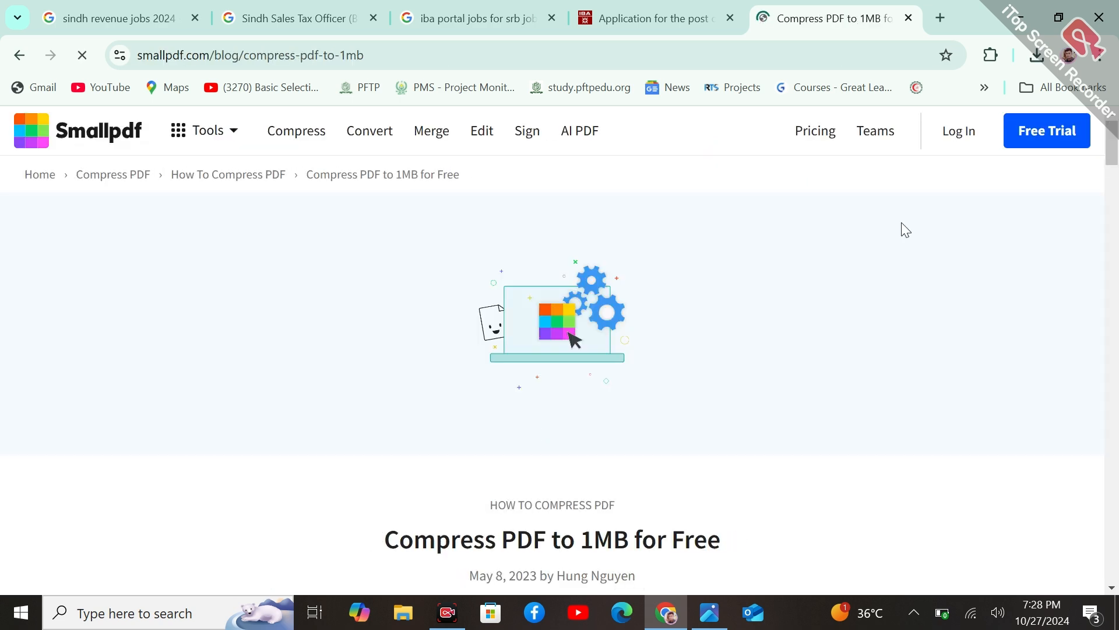
{"action": "left_click_drag", "start_coordinate": [1115, 144], "coordinate": [1074, 152]}
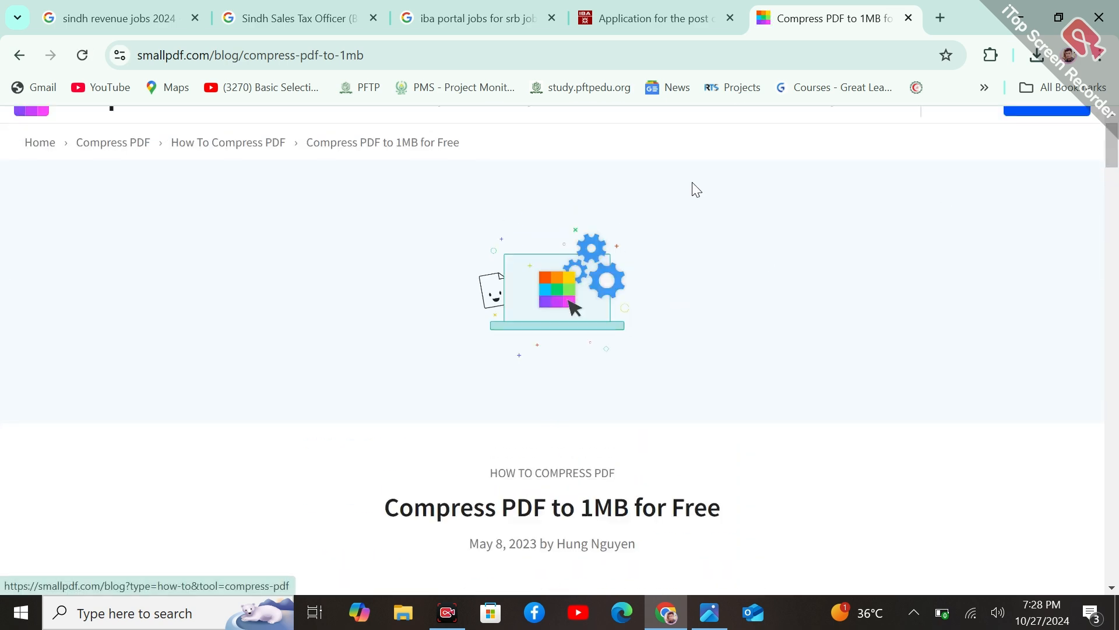
{"action": "left_click", "coordinate": [654, 7]}
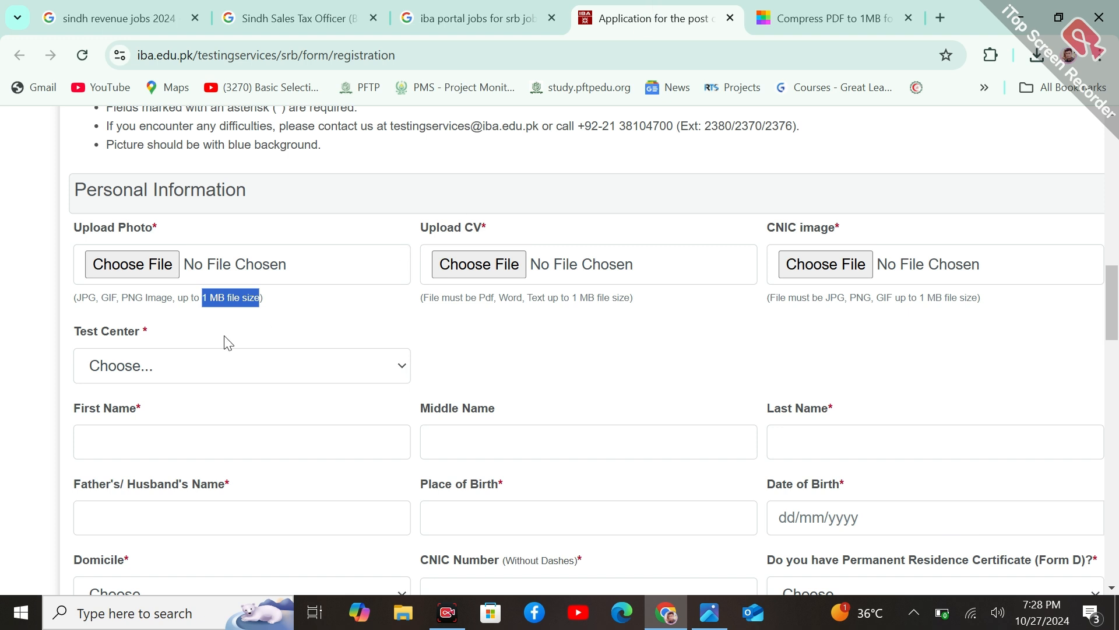
{"action": "left_click", "coordinate": [250, 322]}
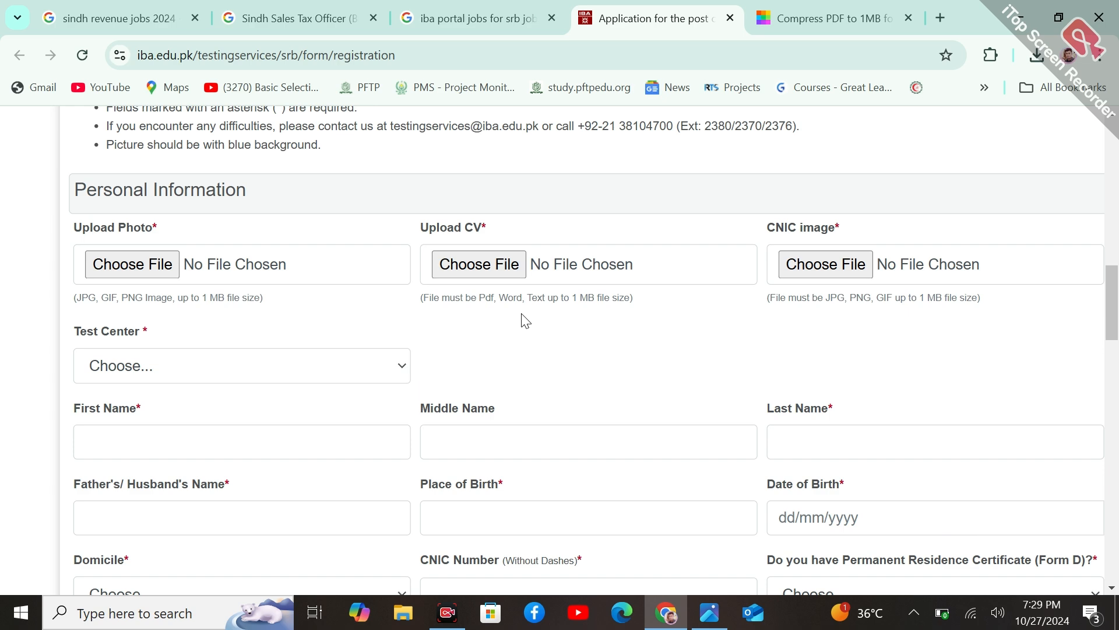
- Examine the accepted file formats in the note below the Upload CV field
{"action": "scroll", "coordinate": [544, 290], "scroll_direction": "up", "scroll_amount": 3}
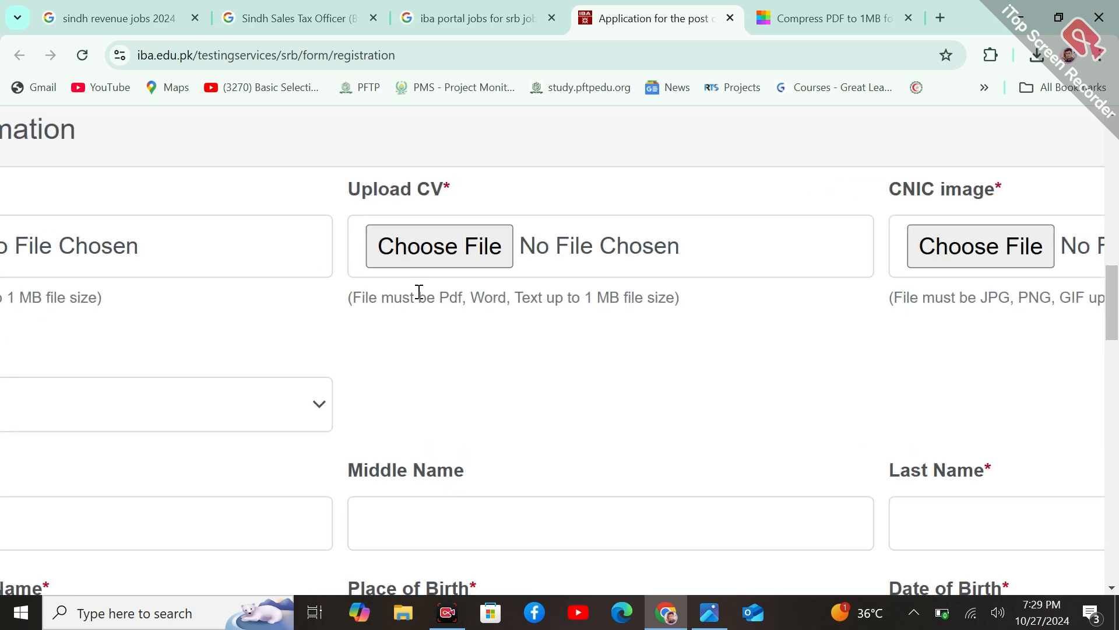
{"action": "left_click_drag", "start_coordinate": [428, 296], "coordinate": [484, 299]}
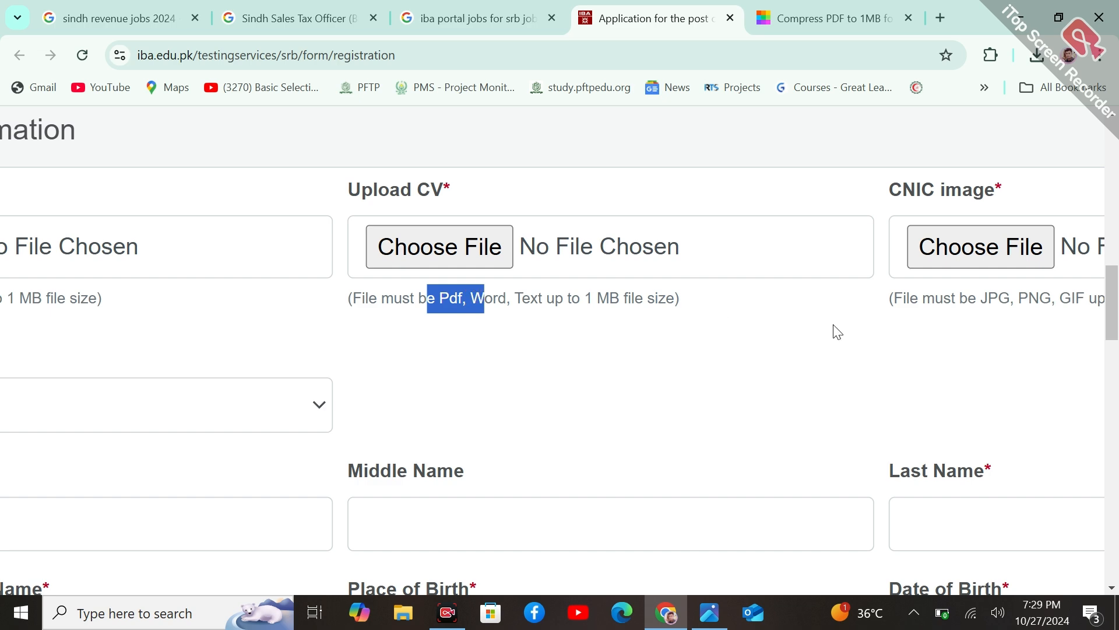
{"action": "scroll", "coordinate": [838, 331], "scroll_direction": "down", "scroll_amount": 3}
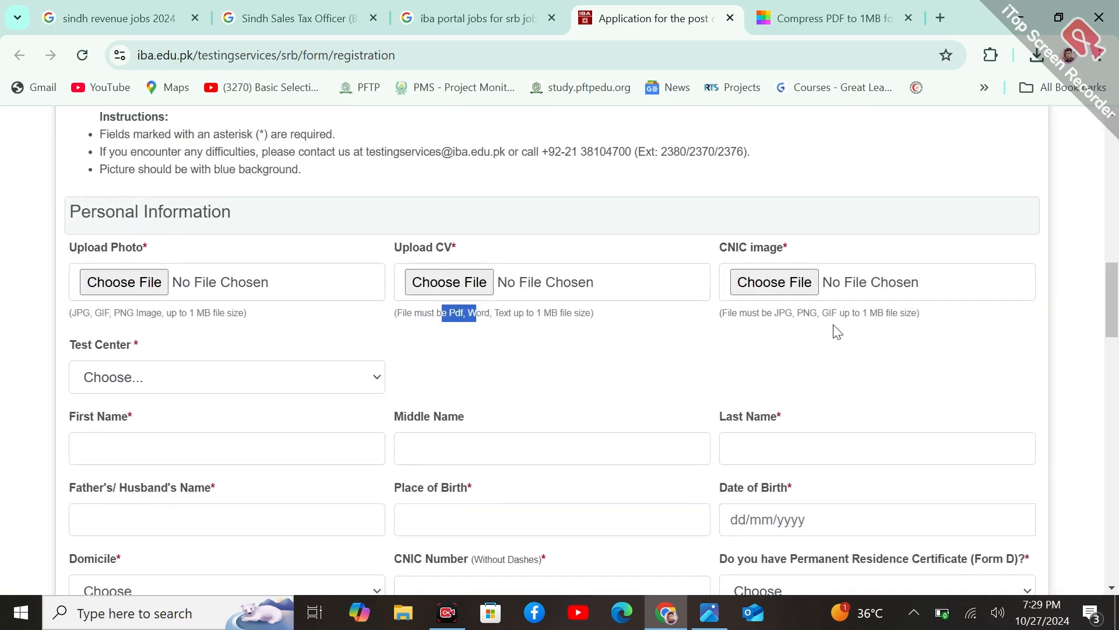
{"action": "left_click", "coordinate": [692, 349]}
- Set the Test Center in the Personal Information section to Hyderabad
{"action": "scroll", "coordinate": [1116, 319], "scroll_direction": "down", "scroll_amount": 3}
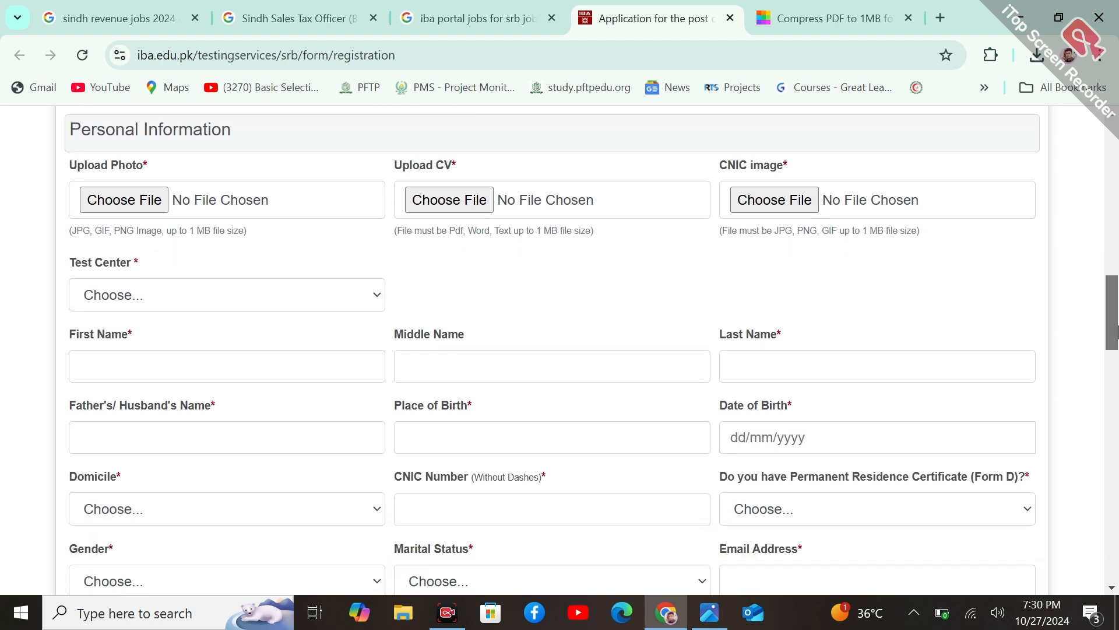
{"action": "left_click", "coordinate": [303, 204]}
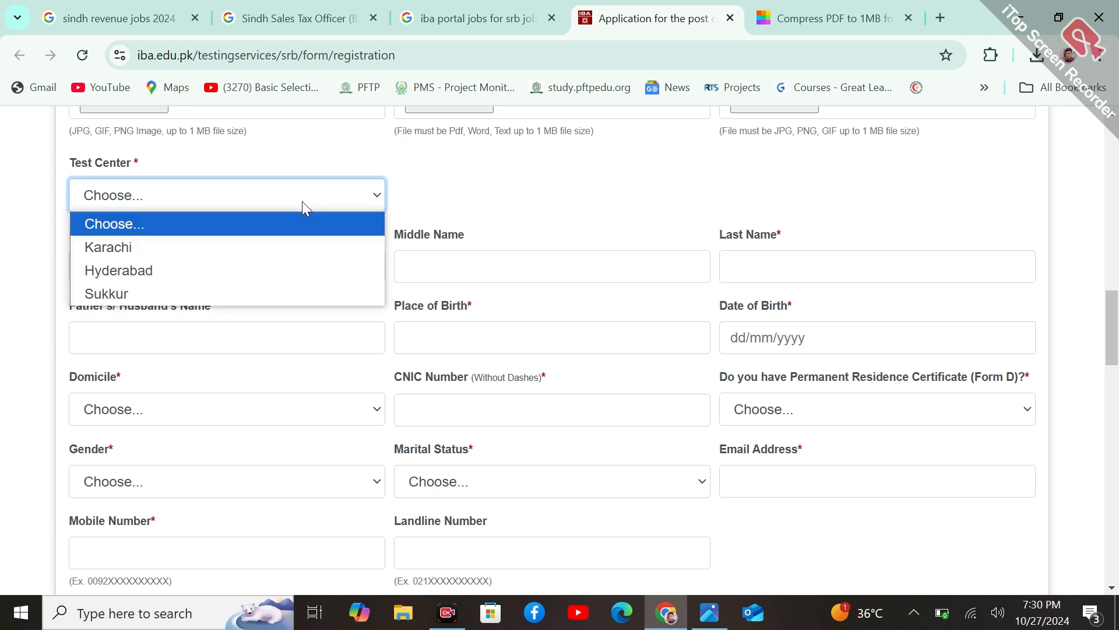
{"action": "left_click", "coordinate": [212, 268]}
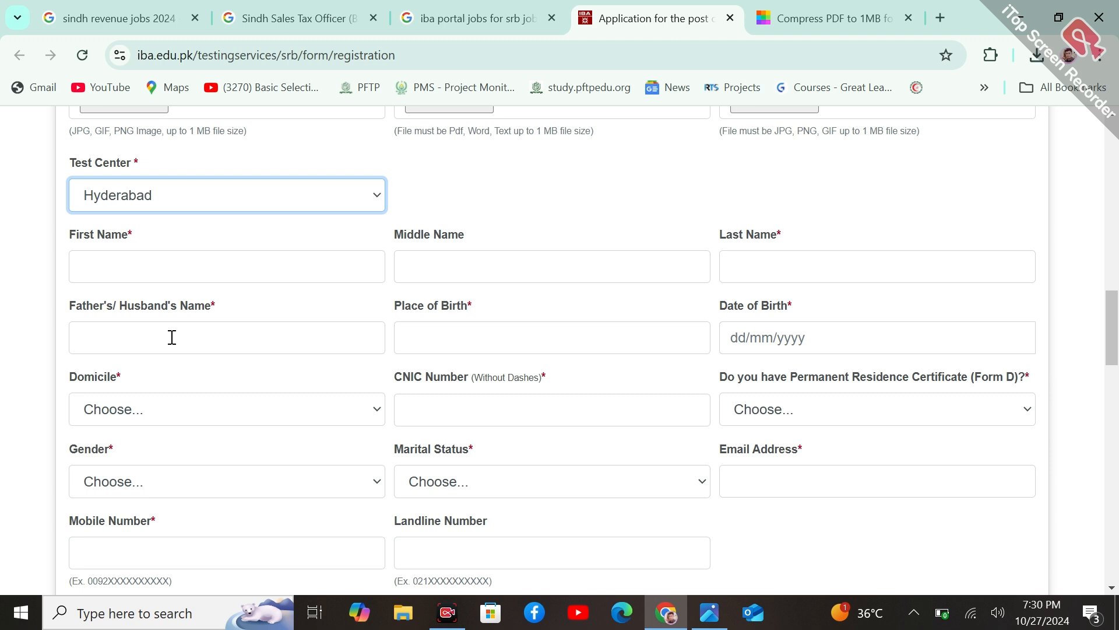
- Inspect the Place of Birth, Last Name and Date of Birth fields without filling them in
{"action": "left_click", "coordinate": [446, 322]}
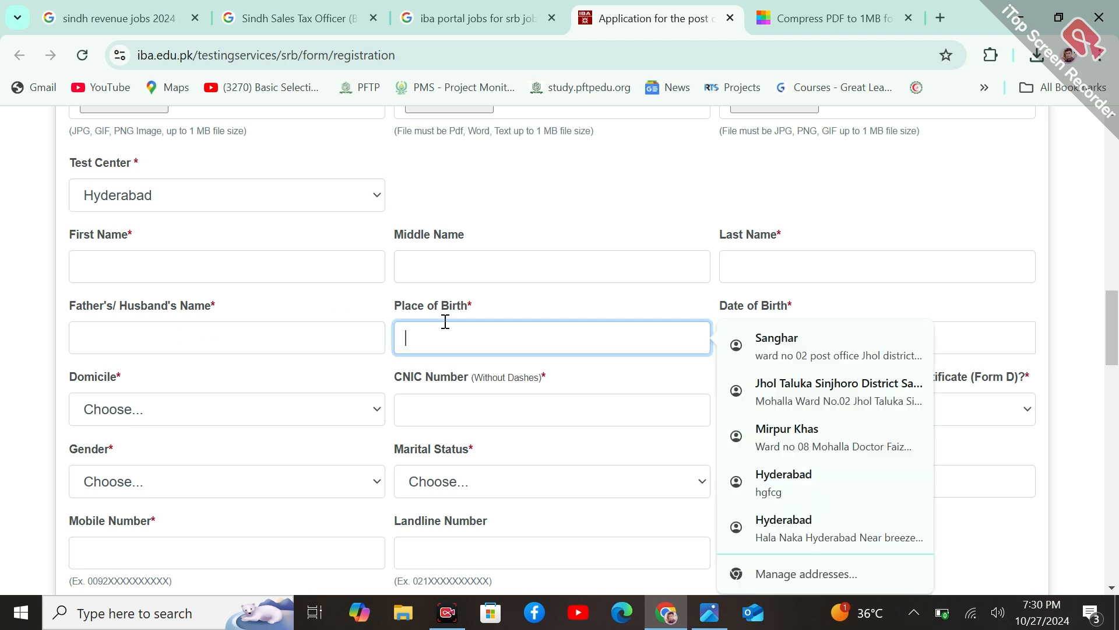
{"action": "left_click", "coordinate": [860, 268]}
{"action": "left_click", "coordinate": [747, 329]}
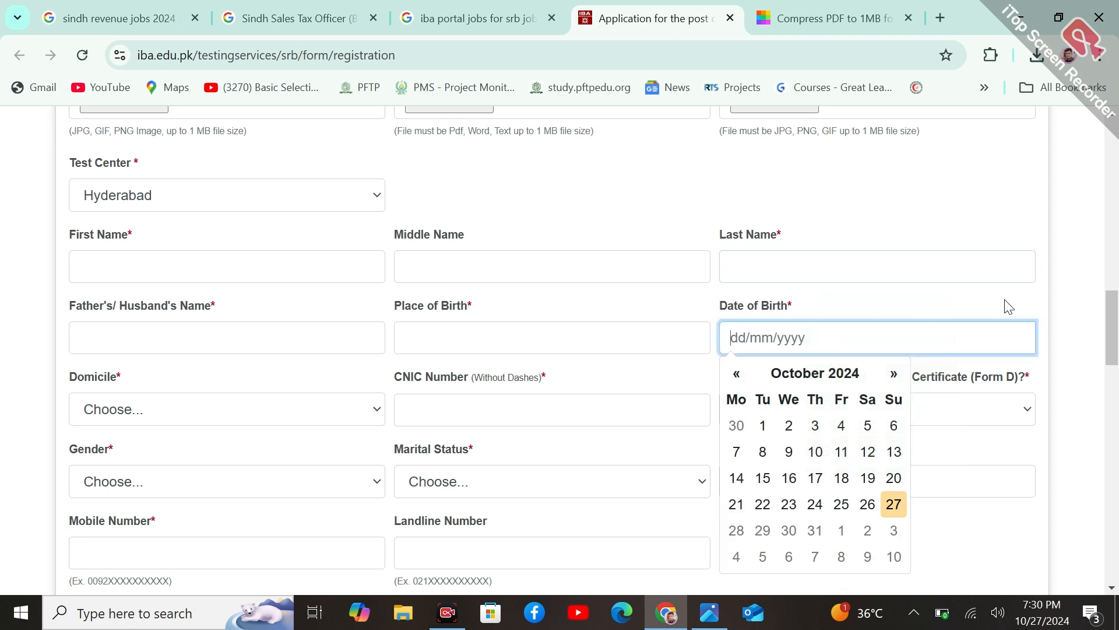
{"action": "left_click", "coordinate": [1055, 310]}
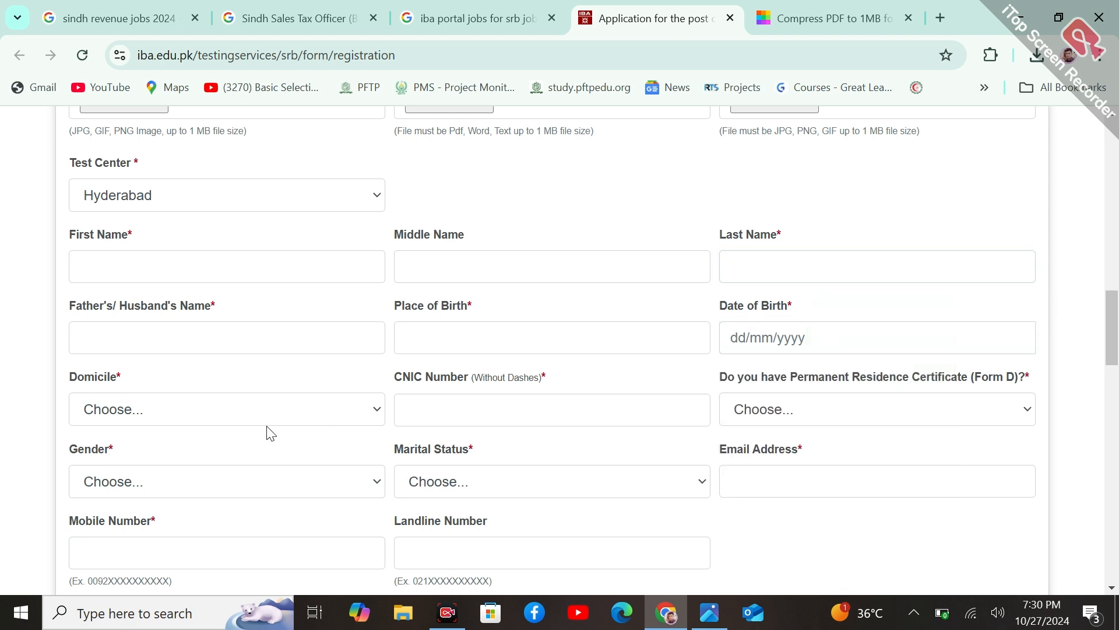
- Check the available options for Domicile and for the Permanent Residence Certificate (Form D) question
{"action": "left_click", "coordinate": [223, 420]}
{"action": "left_click", "coordinate": [223, 420]}
{"action": "left_click", "coordinate": [223, 420]}
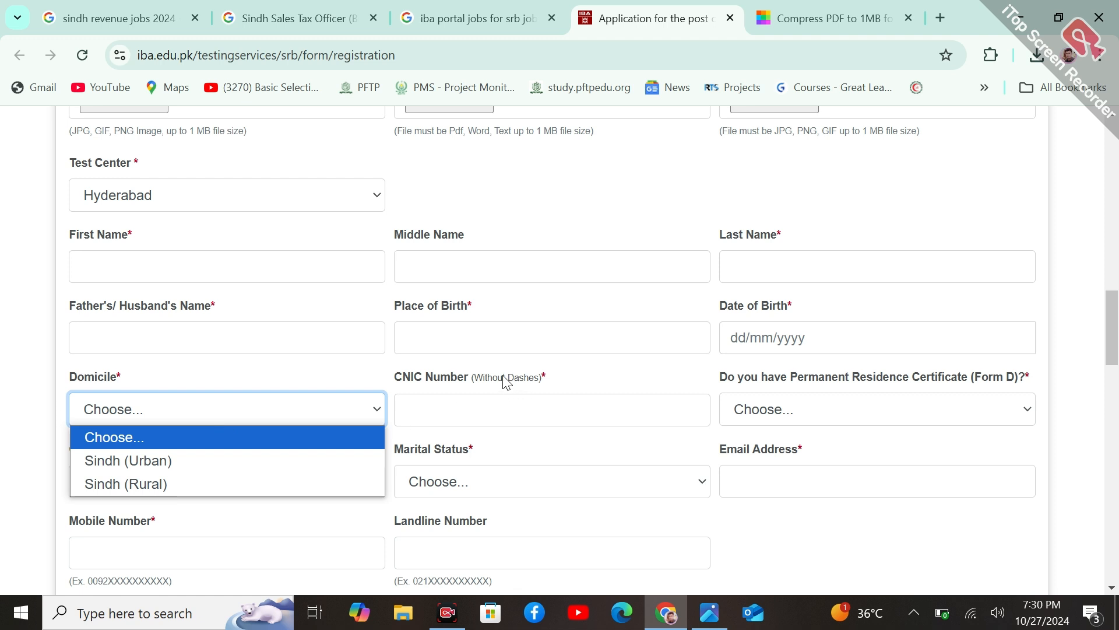
{"action": "left_click", "coordinate": [840, 419]}
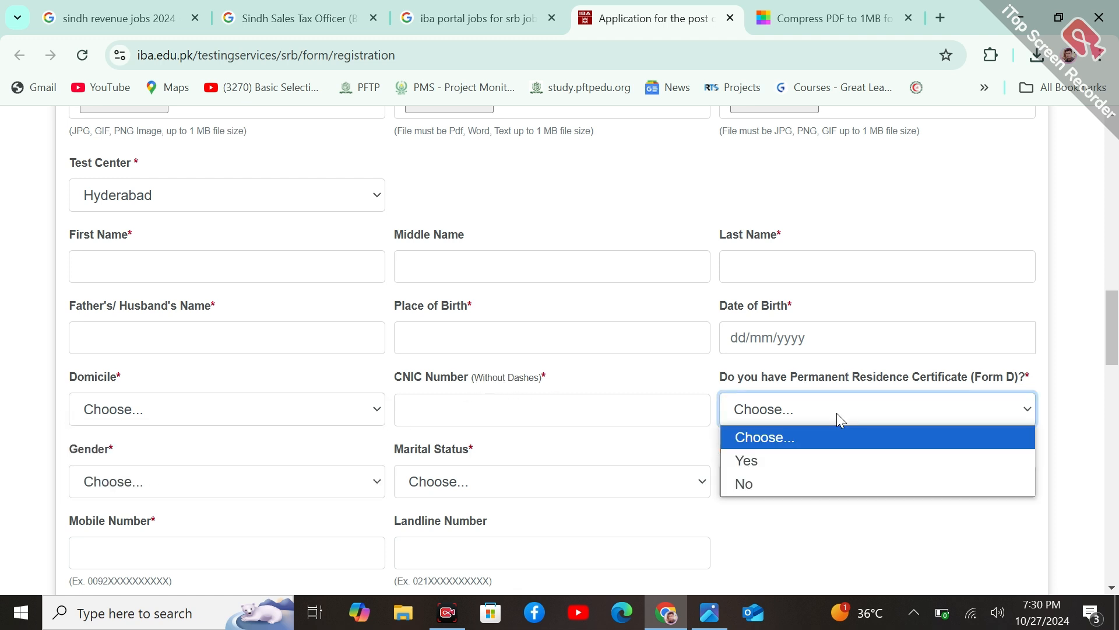
- Check the Gender and Marital Status choices and the example format below the Mobile Number field
{"action": "scroll", "coordinate": [1118, 343], "scroll_direction": "down", "scroll_amount": 3}
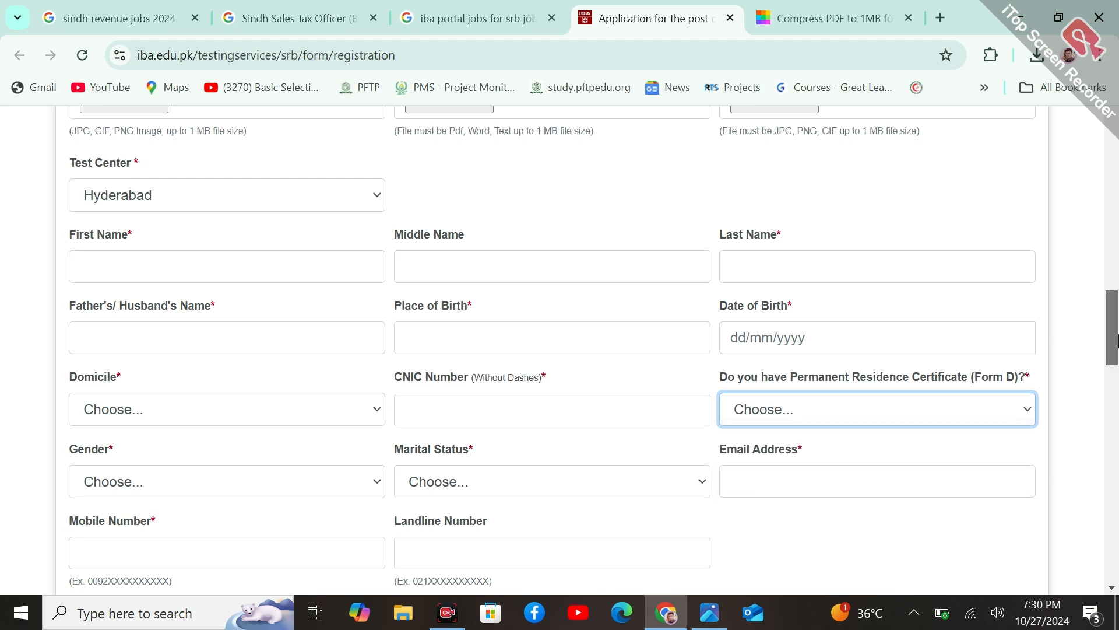
{"action": "left_click", "coordinate": [319, 339]}
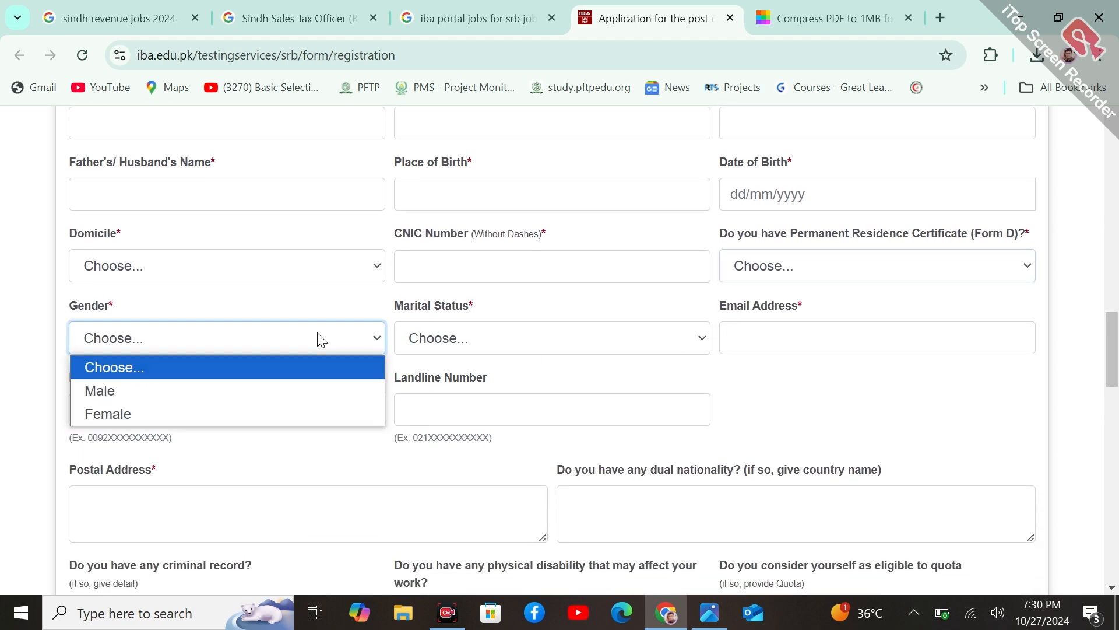
{"action": "left_click", "coordinate": [321, 340]}
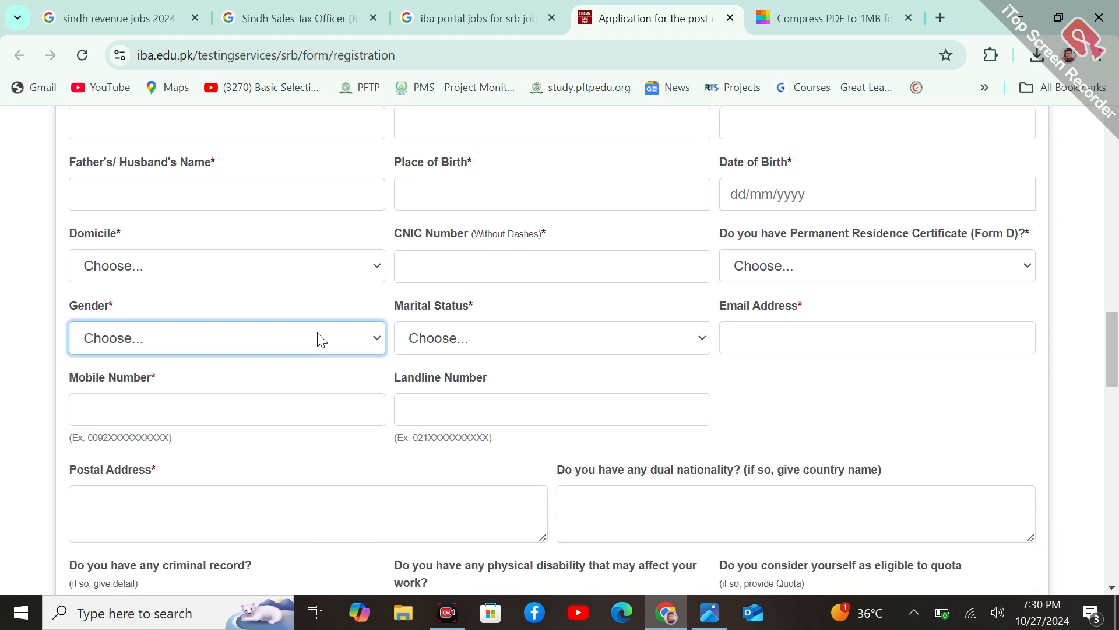
{"action": "left_click", "coordinate": [463, 348]}
{"action": "left_click", "coordinate": [464, 348]}
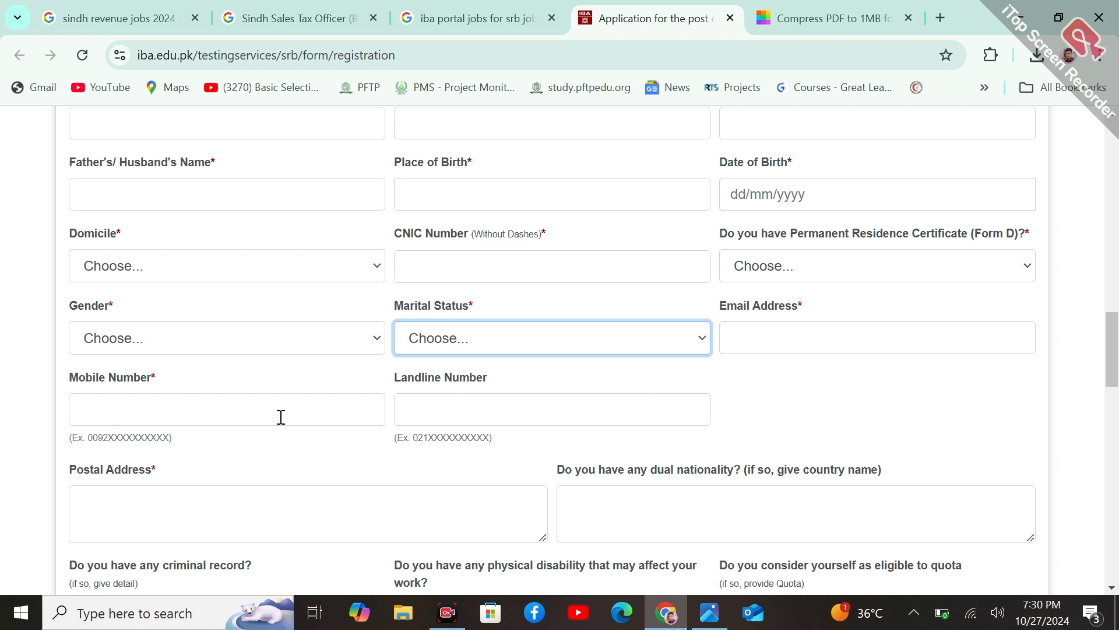
{"action": "left_click_drag", "start_coordinate": [85, 436], "coordinate": [159, 431]}
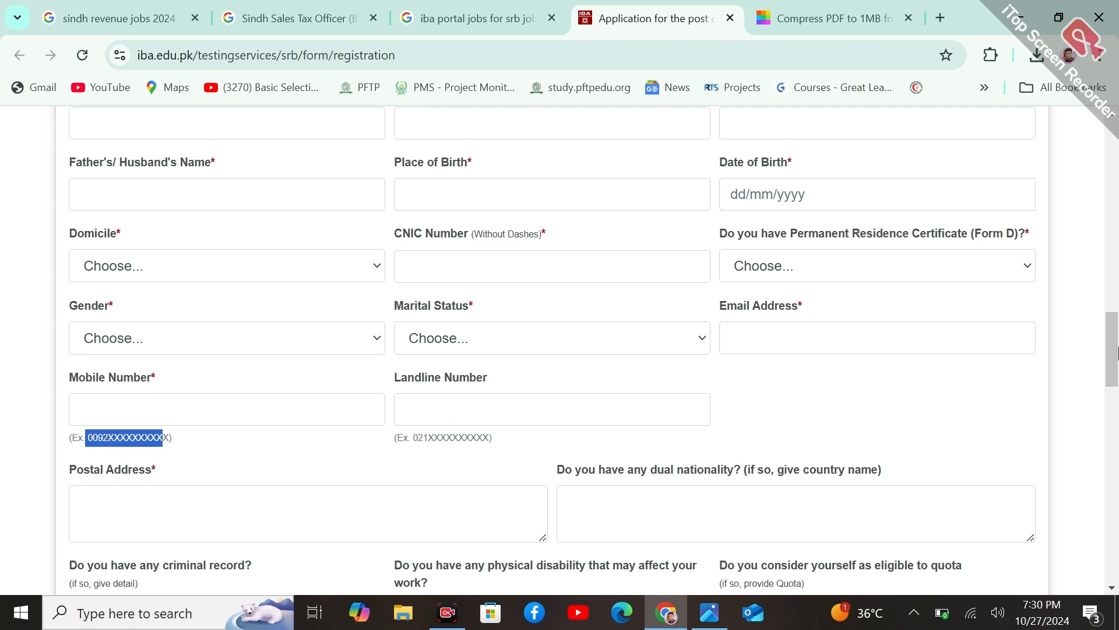
- Set the Academic Information row to level Undergraduate/Equivalent with Business Administration as the discipline
{"action": "scroll", "coordinate": [1116, 353], "scroll_direction": "down", "scroll_amount": 4}
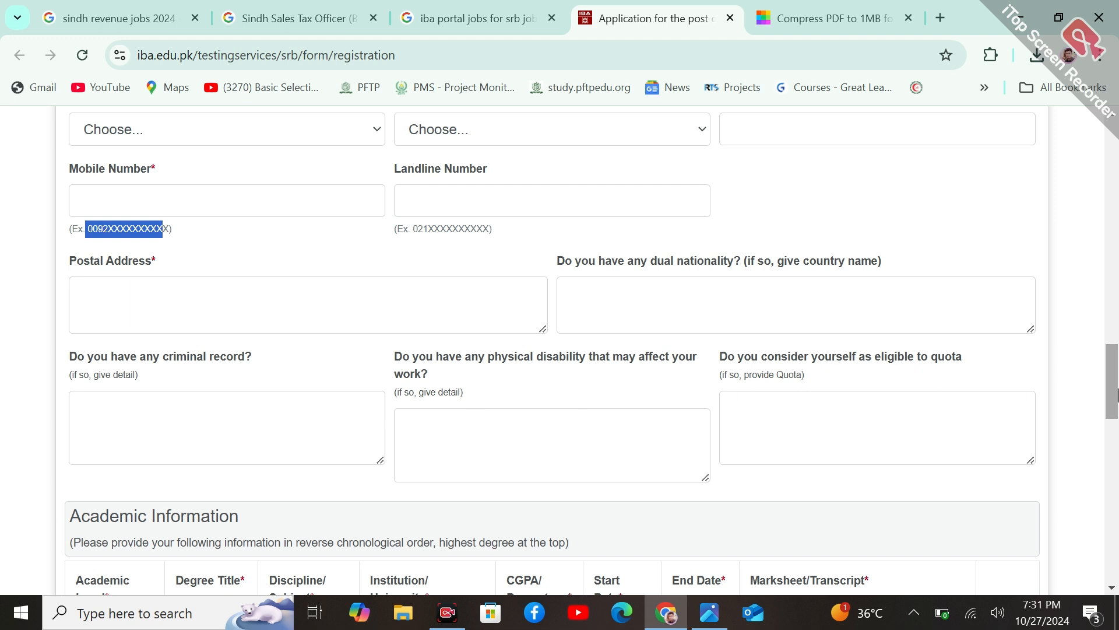
{"action": "scroll", "coordinate": [1116, 395], "scroll_direction": "down", "scroll_amount": 5}
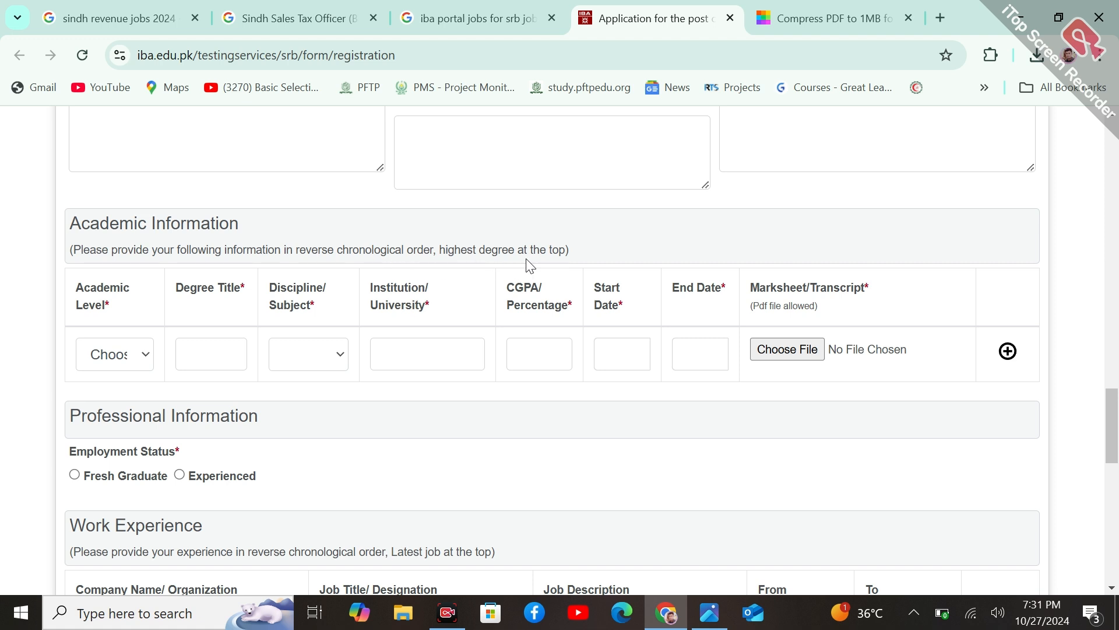
{"action": "left_click", "coordinate": [135, 361]}
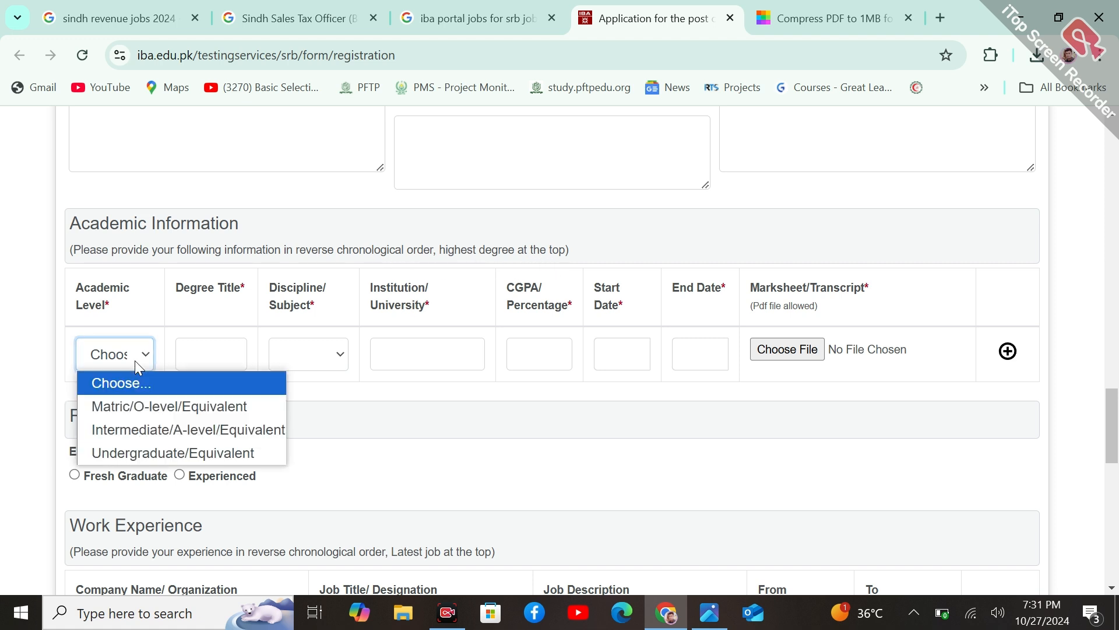
{"action": "left_click", "coordinate": [163, 453]}
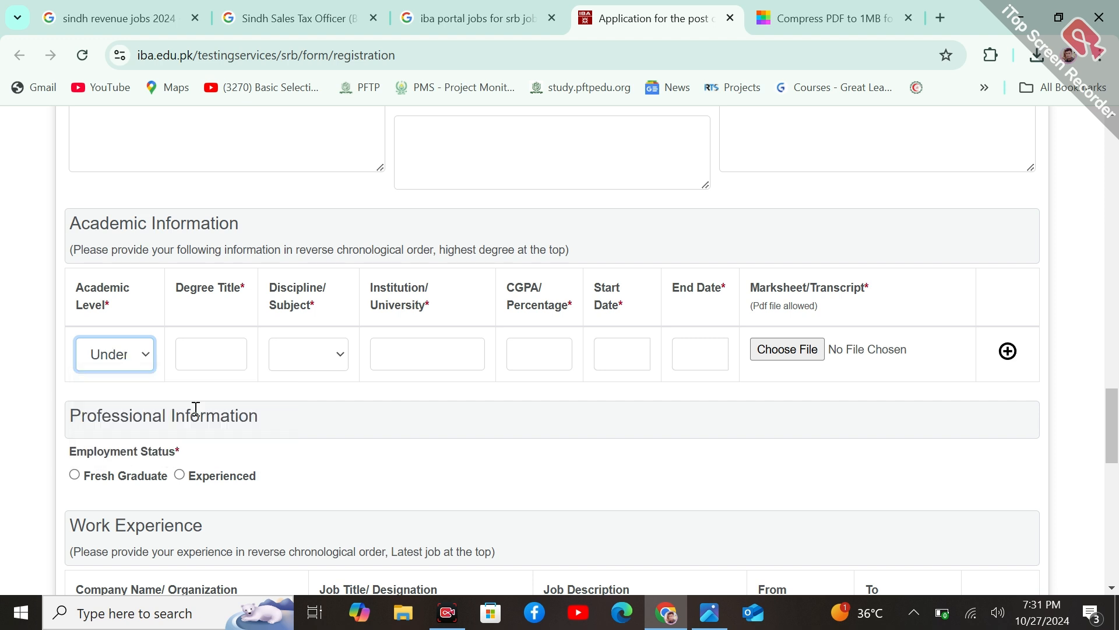
{"action": "left_click", "coordinate": [132, 356]}
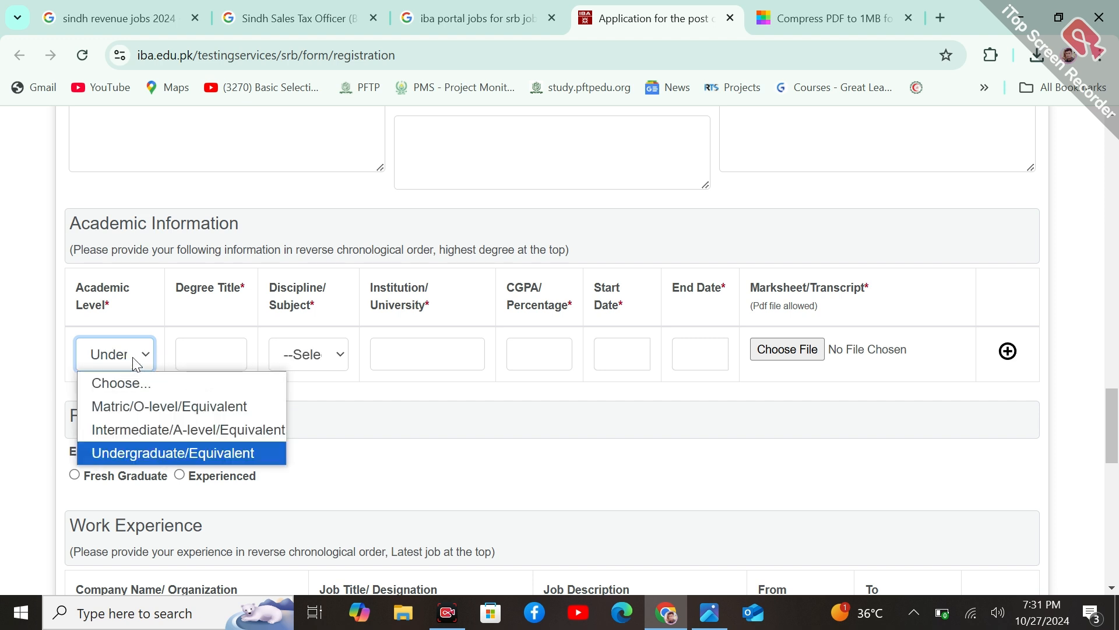
{"action": "left_click", "coordinate": [179, 452]}
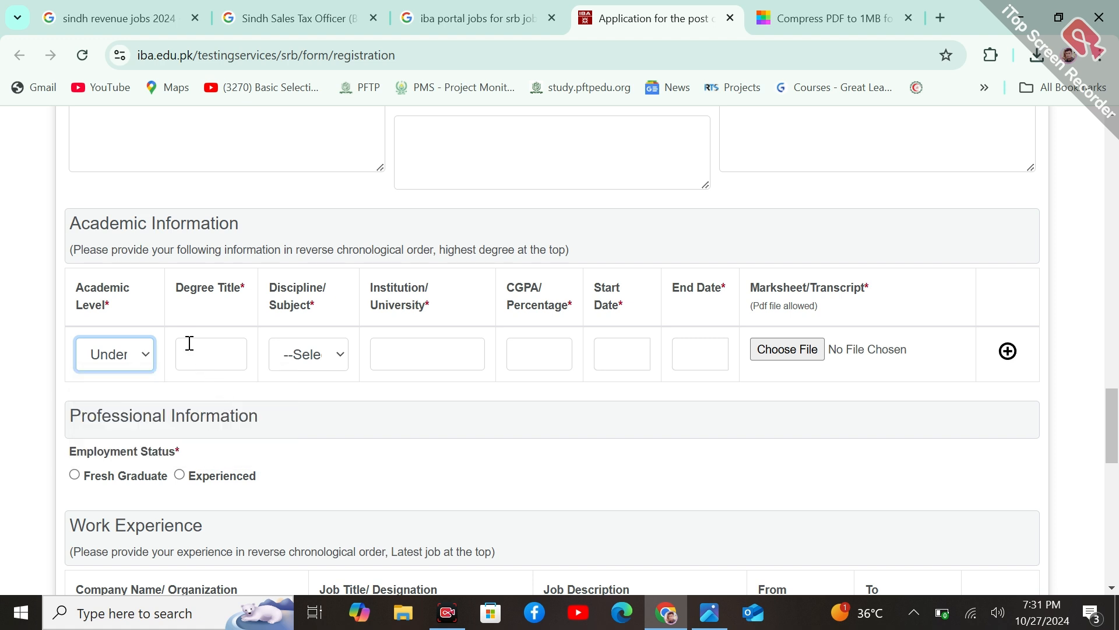
{"action": "left_click", "coordinate": [333, 355]}
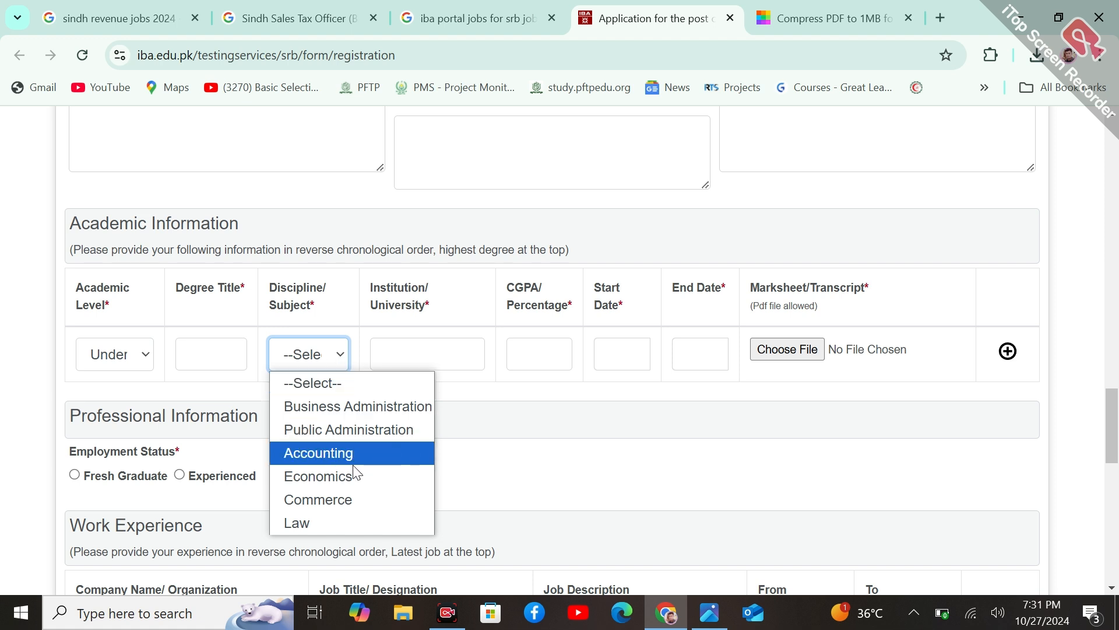
{"action": "left_click", "coordinate": [358, 412]}
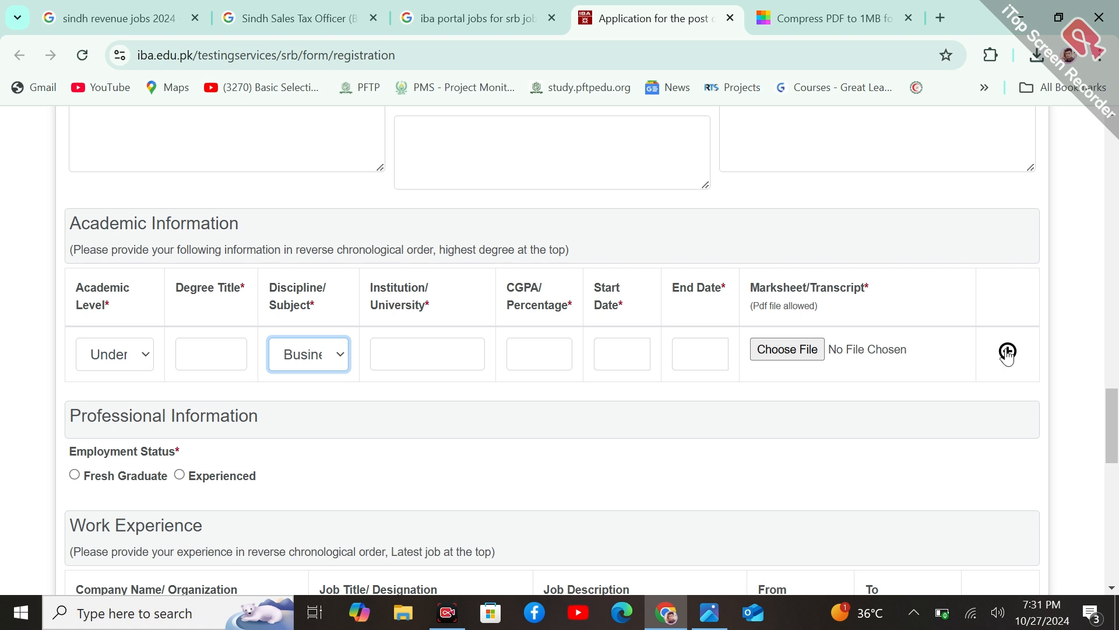
- Change the academic row's level to Intermediate/A-level/Equivalent and its discipline to Pre-Engineering
{"action": "left_click", "coordinate": [129, 356]}
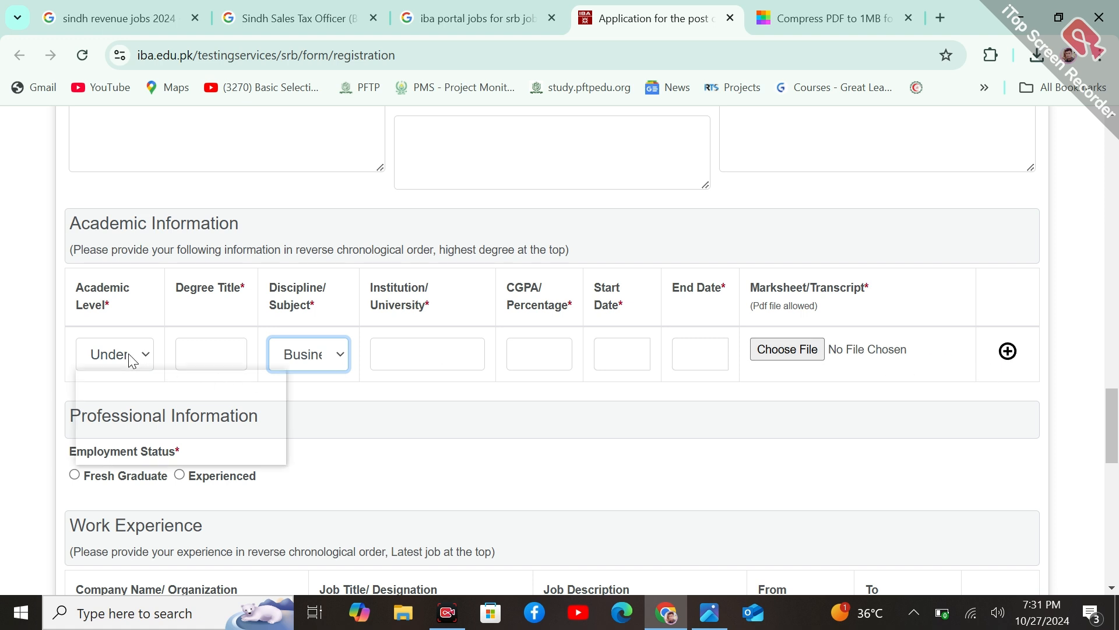
{"action": "left_click", "coordinate": [152, 432]}
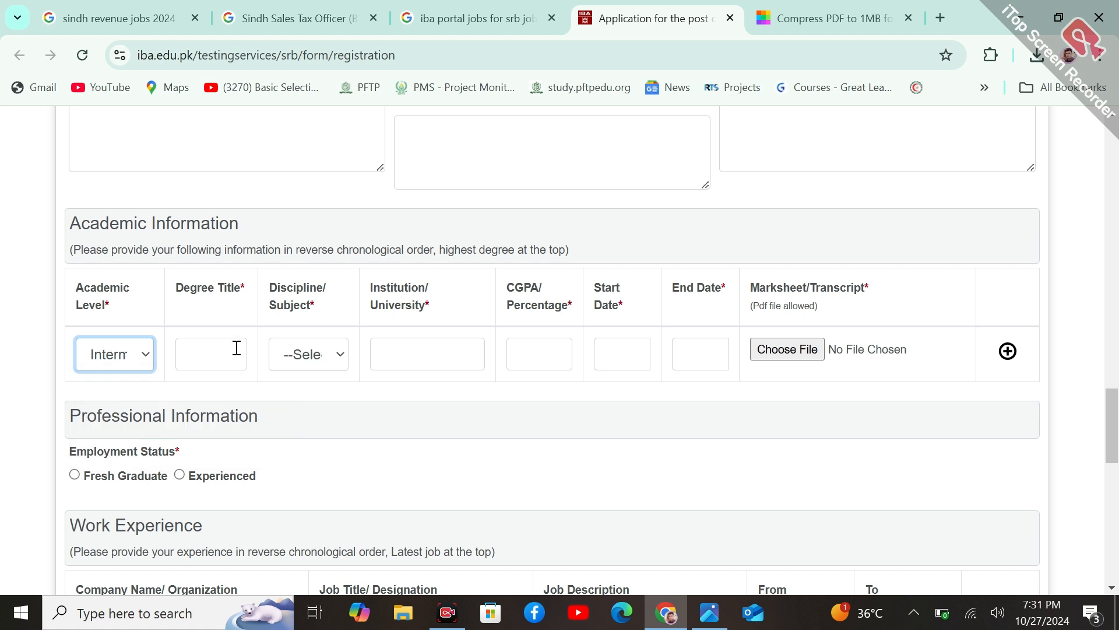
{"action": "left_click", "coordinate": [321, 357]}
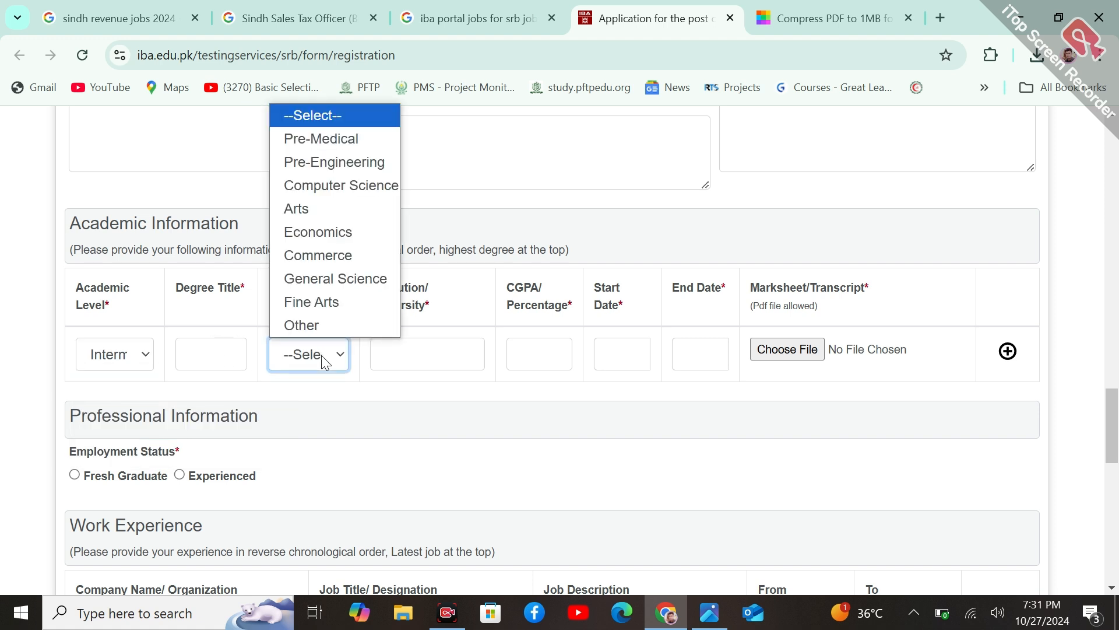
{"action": "left_click", "coordinate": [330, 163]}
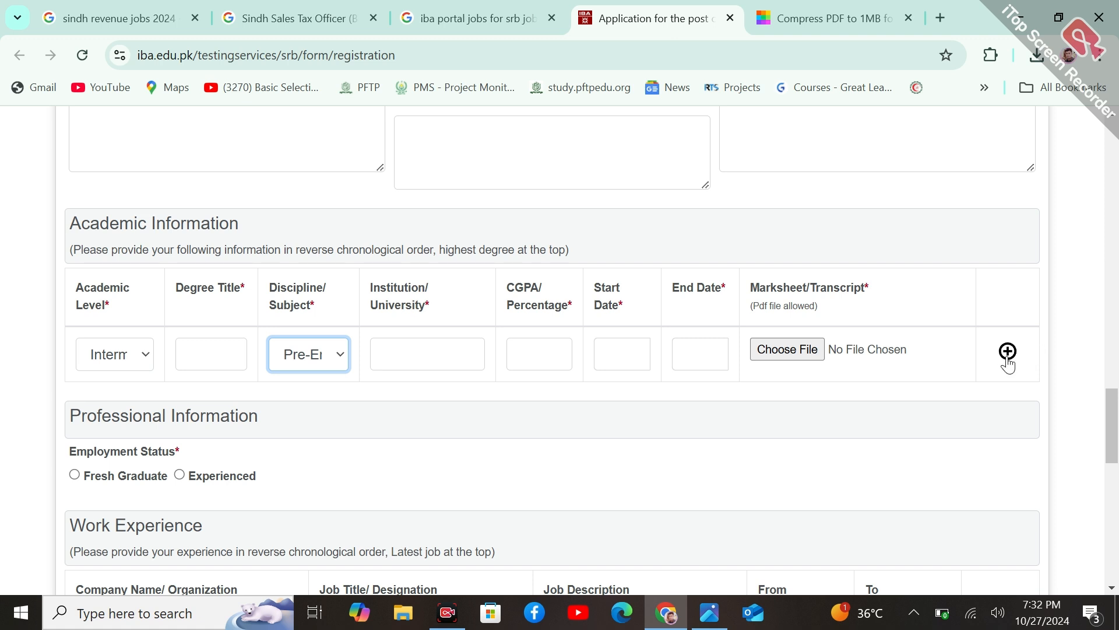
- Change the academic row's level to Matric/O-level/Equivalent and its discipline to Science
{"action": "left_click", "coordinate": [139, 362]}
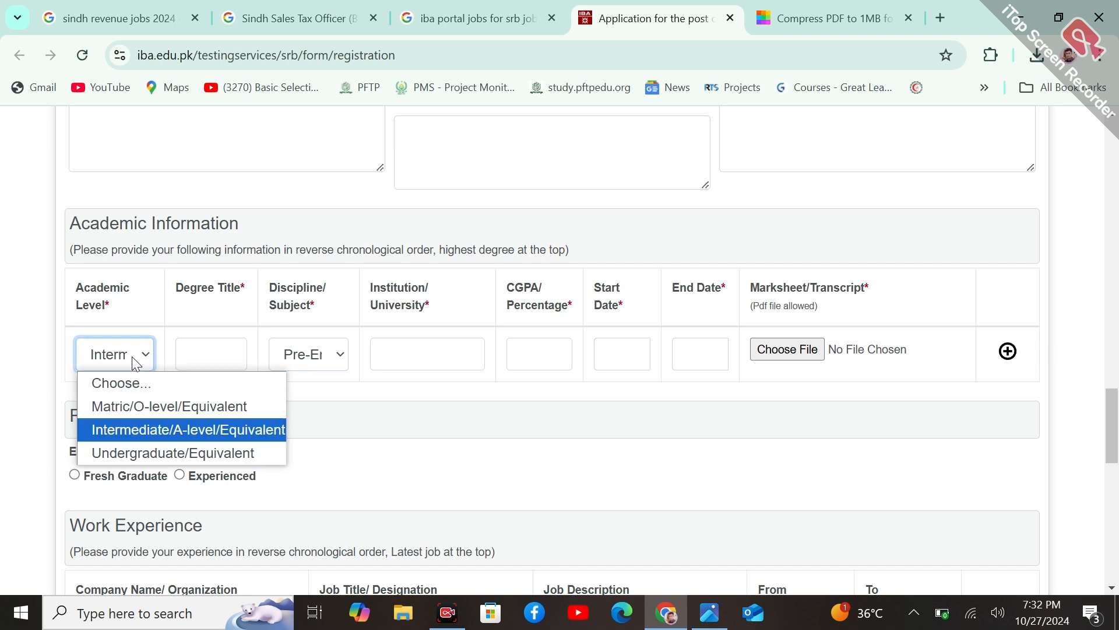
{"action": "left_click", "coordinate": [152, 406]}
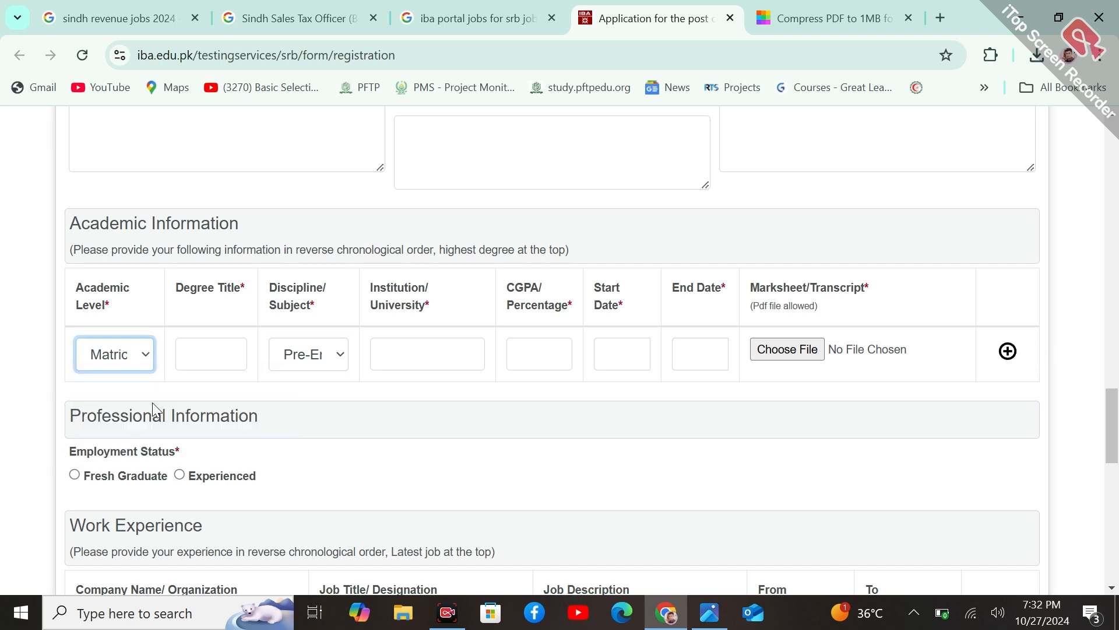
{"action": "left_click", "coordinate": [311, 367]}
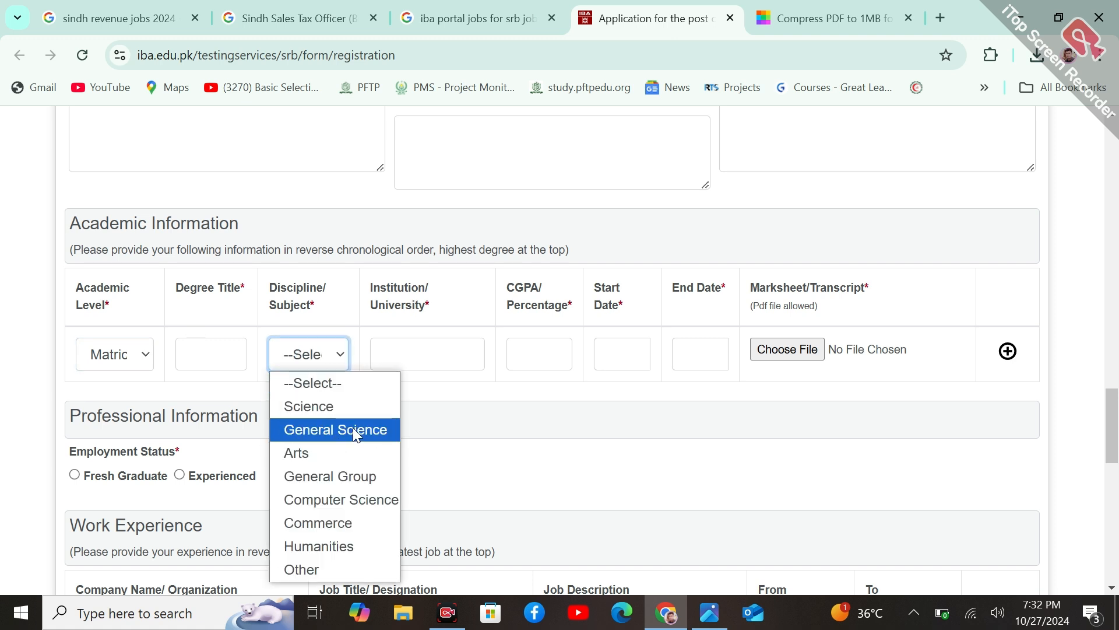
{"action": "left_click", "coordinate": [344, 406]}
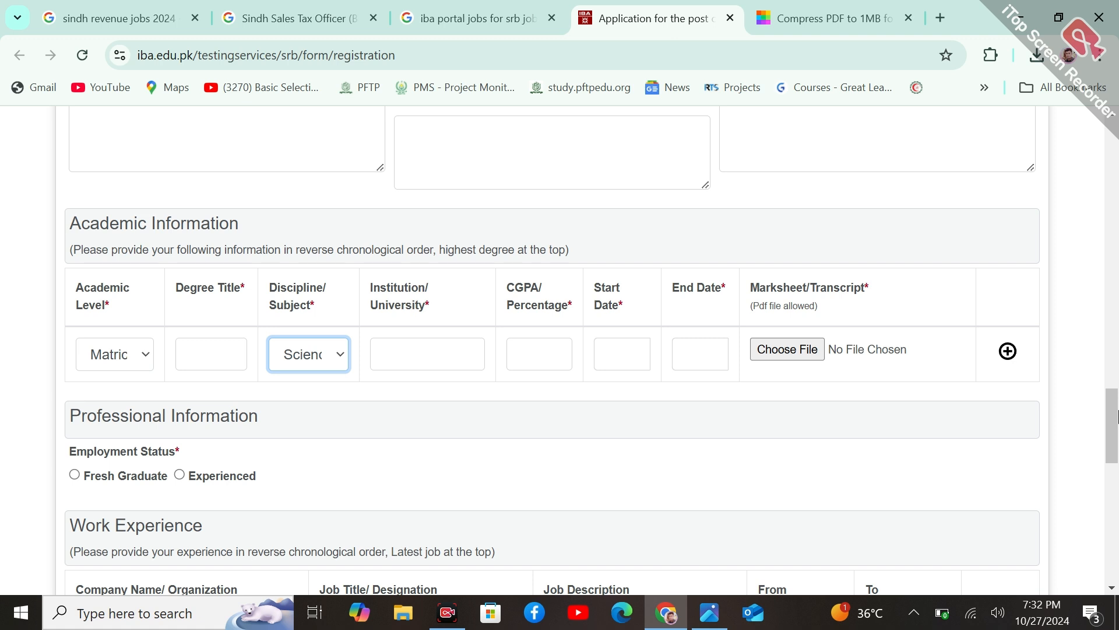
- Set the Employment Status to Experienced and answer Yes to having any certification
{"action": "left_click_drag", "start_coordinate": [1117, 415], "coordinate": [1117, 450]}
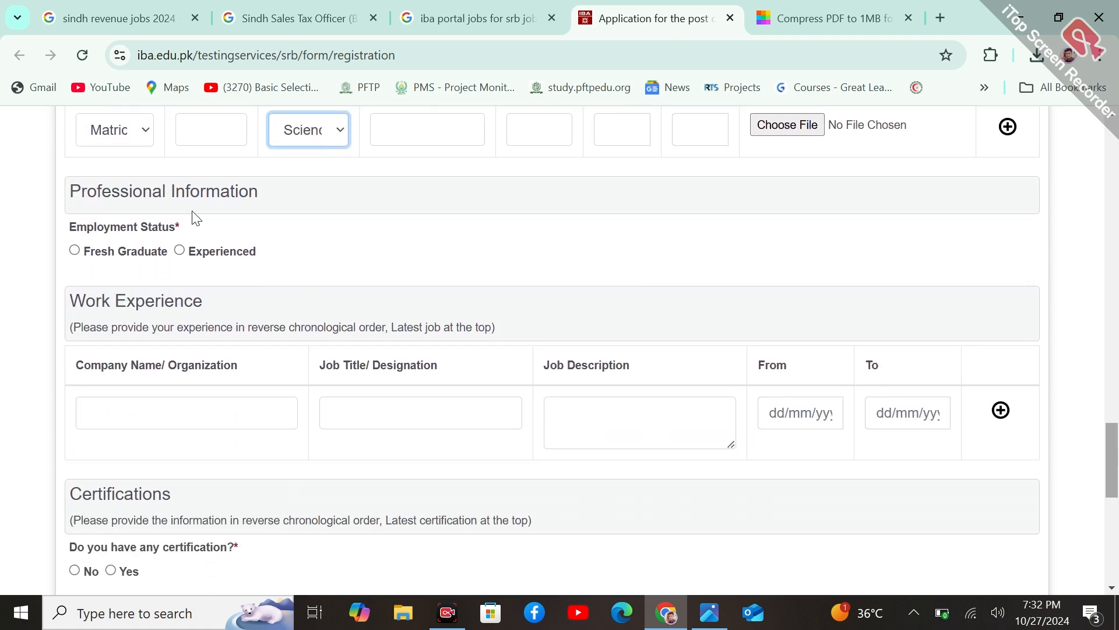
{"action": "left_click", "coordinate": [231, 257]}
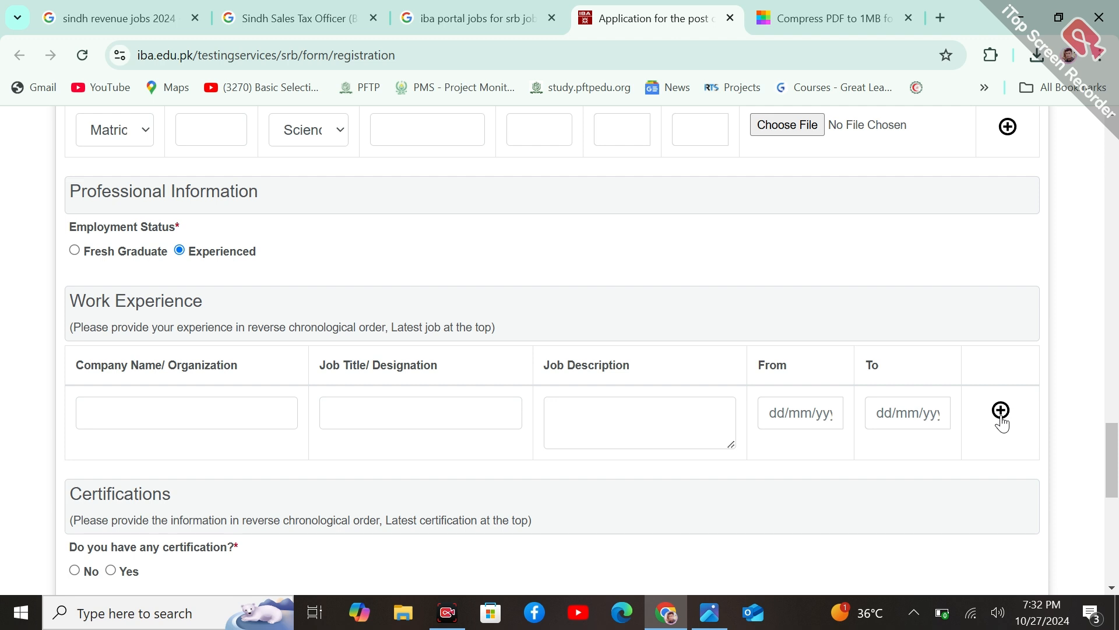
{"action": "scroll", "coordinate": [566, 296], "scroll_direction": "down", "scroll_amount": 2}
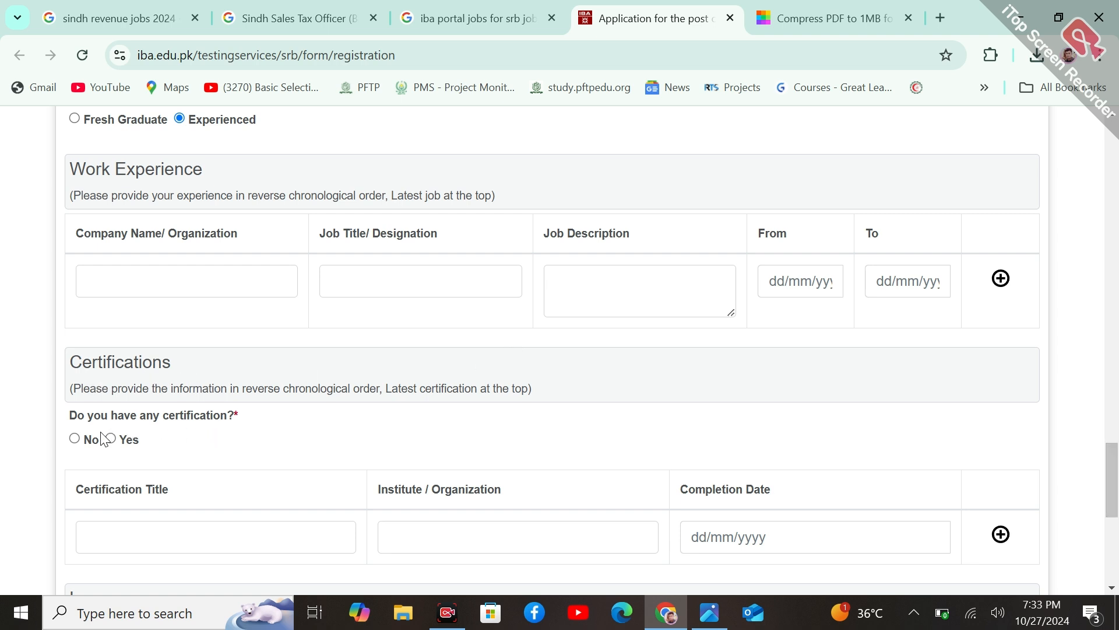
{"action": "left_click", "coordinate": [75, 439]}
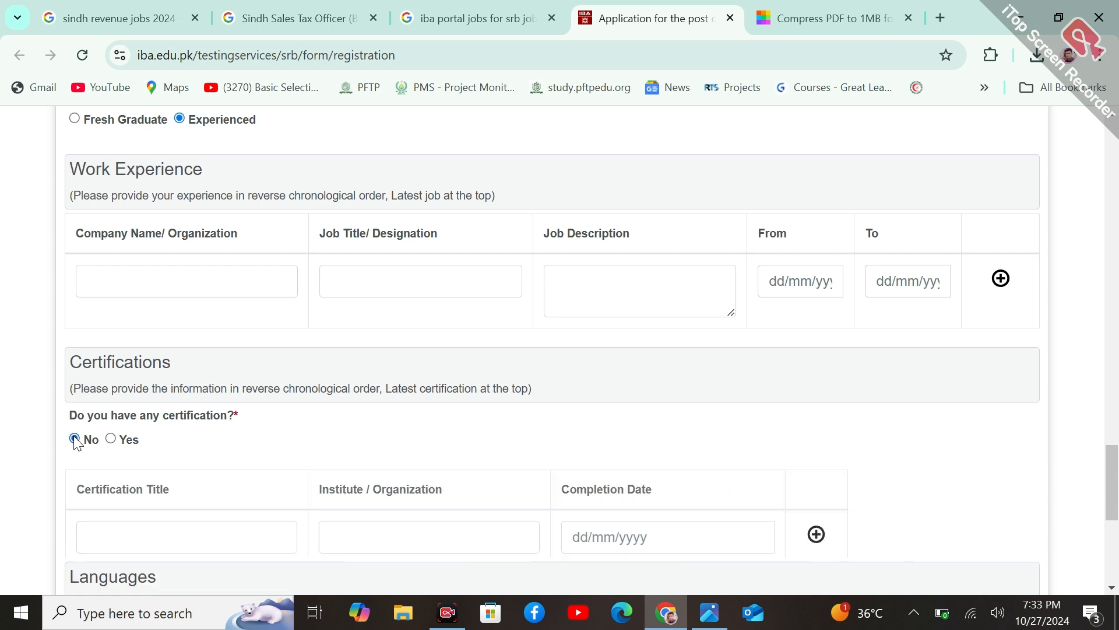
{"action": "left_click", "coordinate": [110, 439]}
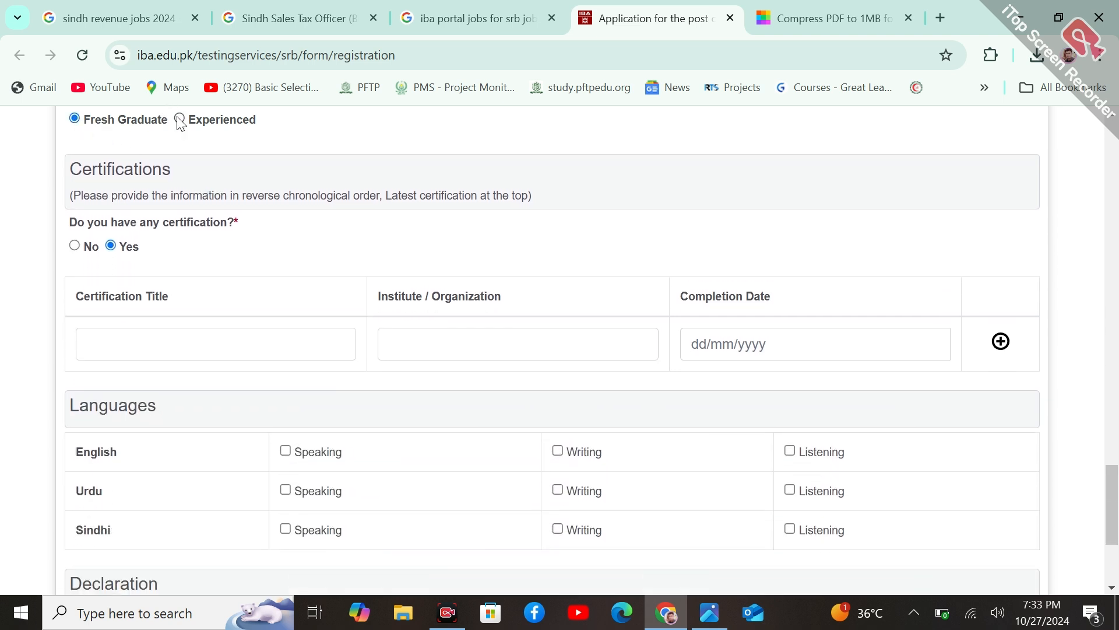
{"action": "left_click", "coordinate": [180, 120]}
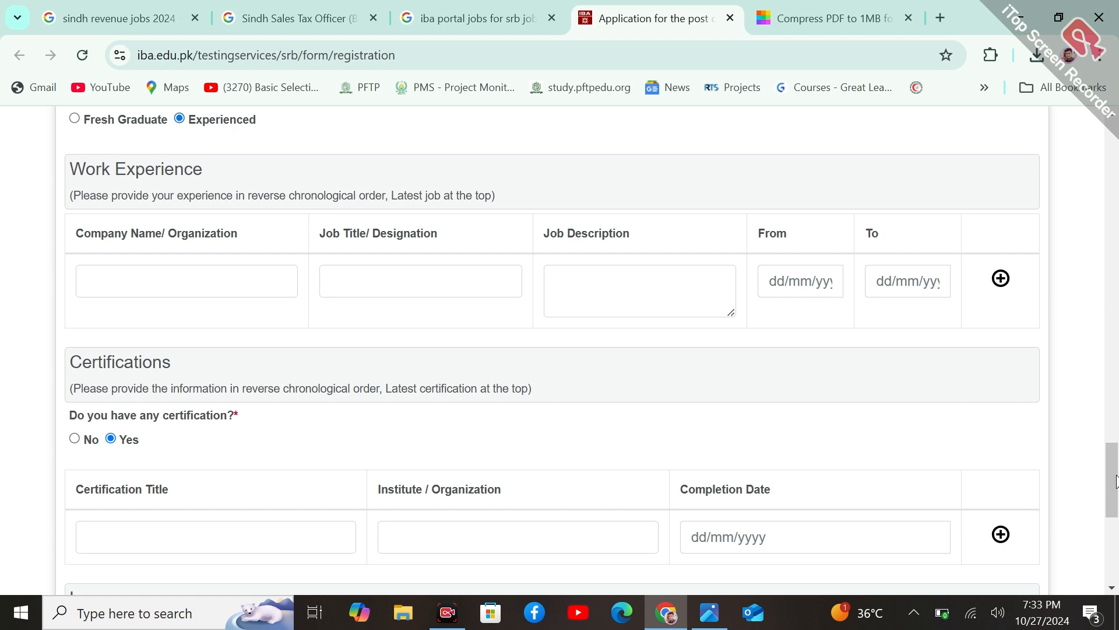
- In the Languages section, mark Writing and Listening for English, Writing for Urdu and Speaking for Sindhi
{"action": "scroll", "coordinate": [1115, 481], "scroll_direction": "down", "scroll_amount": 3}
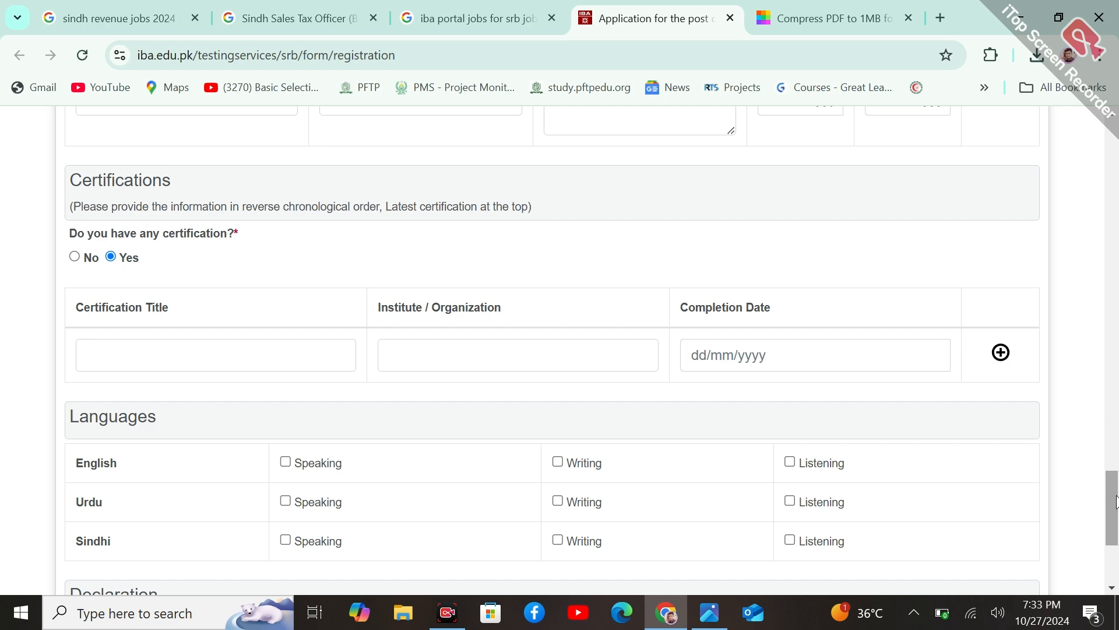
{"action": "left_click_drag", "start_coordinate": [1115, 498], "coordinate": [1117, 533]}
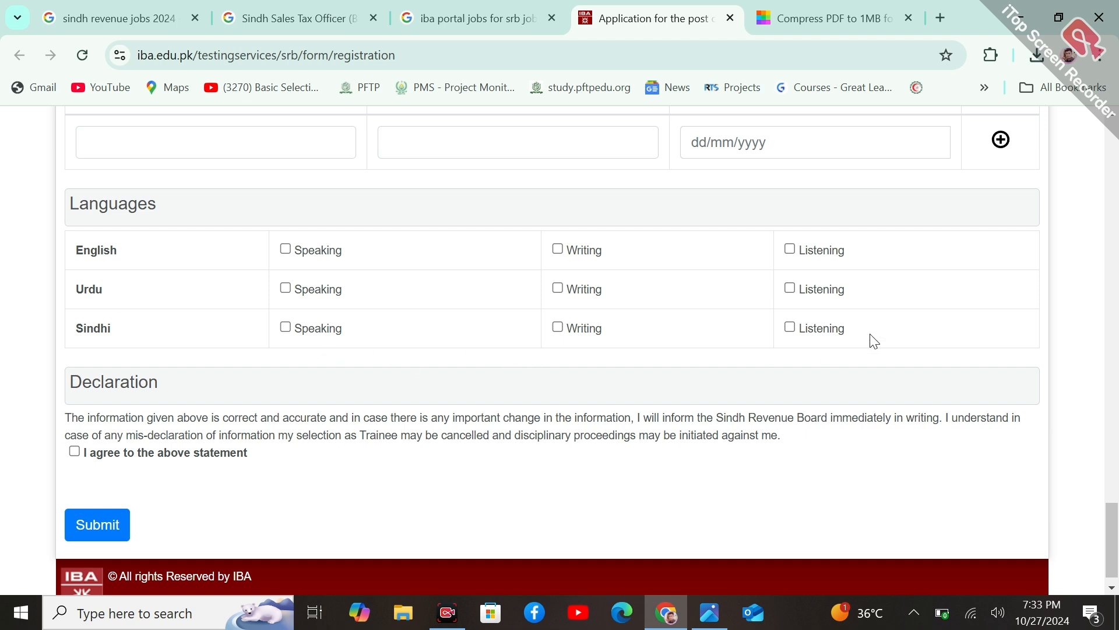
{"action": "left_click", "coordinate": [560, 249]}
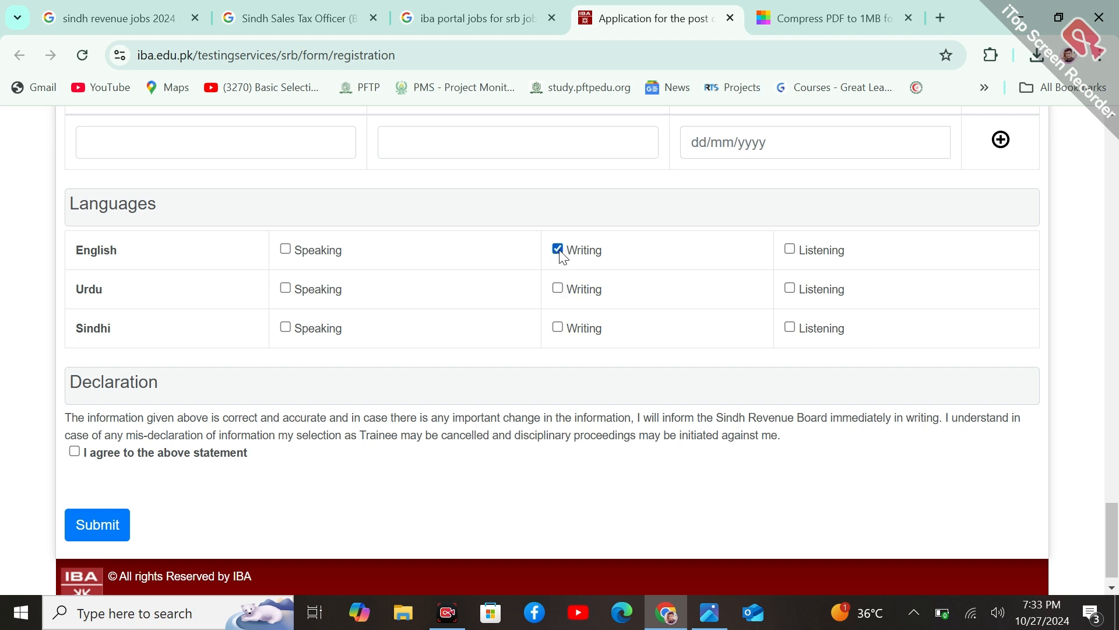
{"action": "left_click", "coordinate": [792, 252]}
{"action": "left_click", "coordinate": [285, 327]}
- Read the Declaration statement and agree to it
{"action": "left_click_drag", "start_coordinate": [227, 418], "coordinate": [807, 465]}
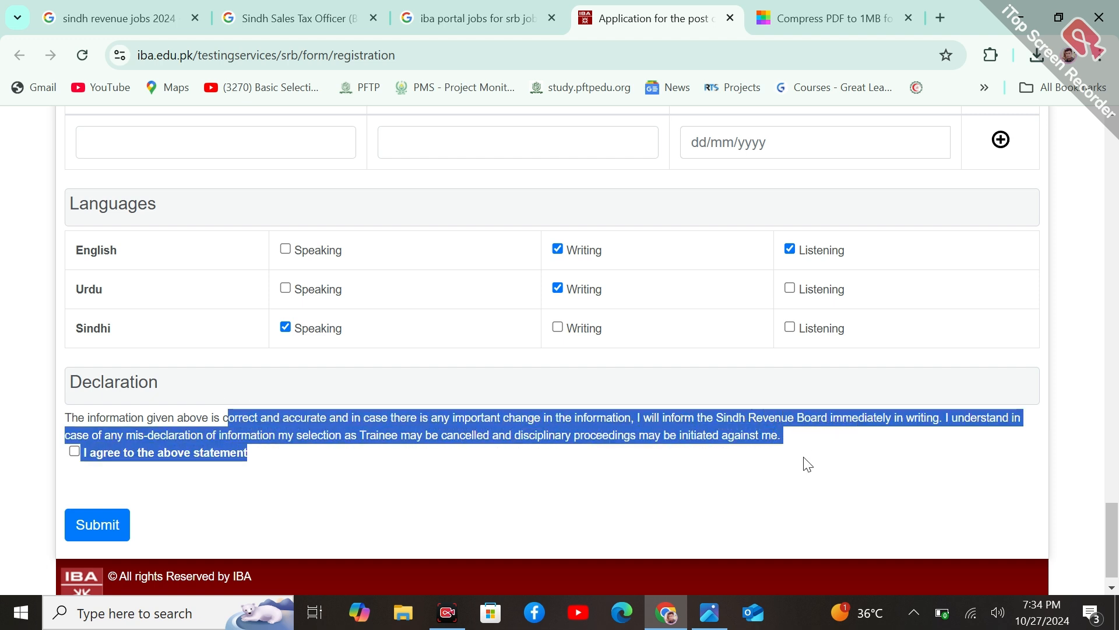
{"action": "left_click", "coordinate": [629, 430]}
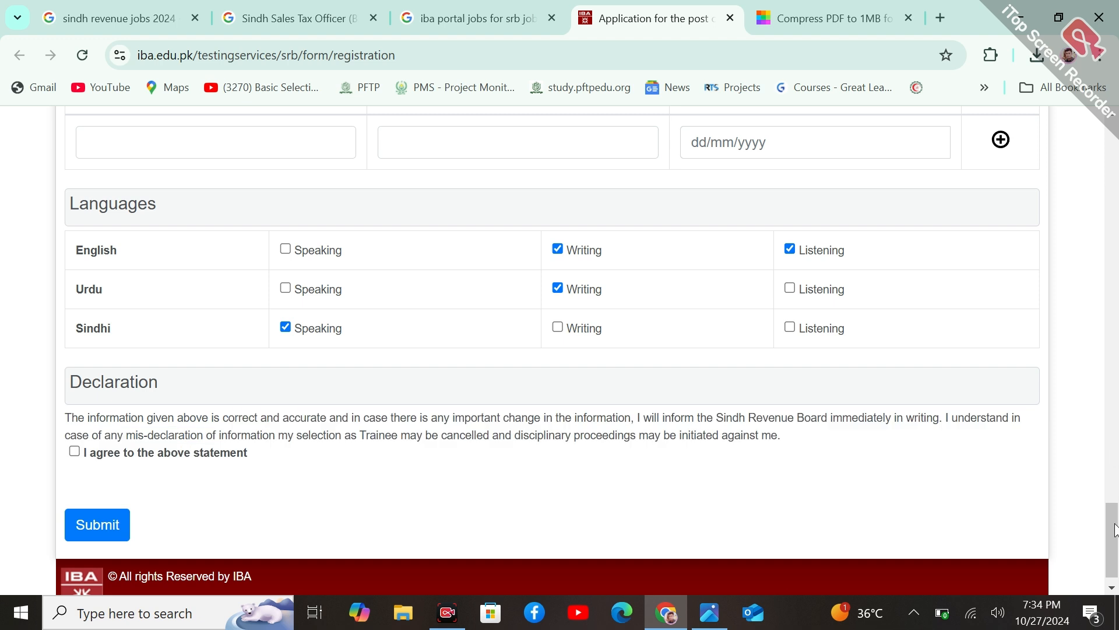
{"action": "left_click_drag", "start_coordinate": [1117, 531], "coordinate": [1118, 546]}
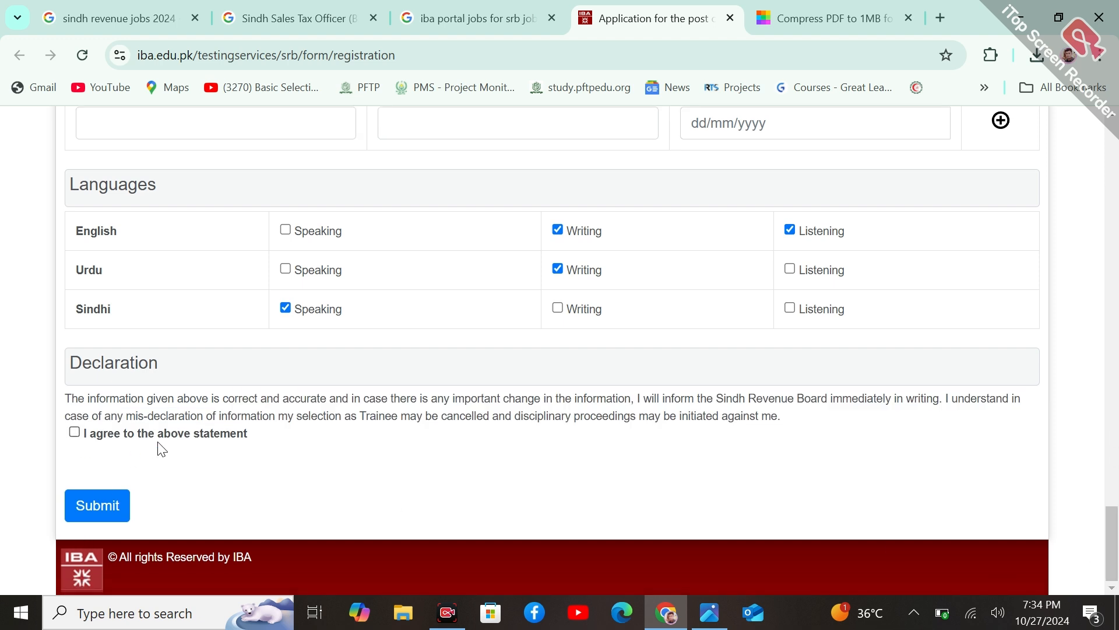
{"action": "left_click", "coordinate": [185, 440]}
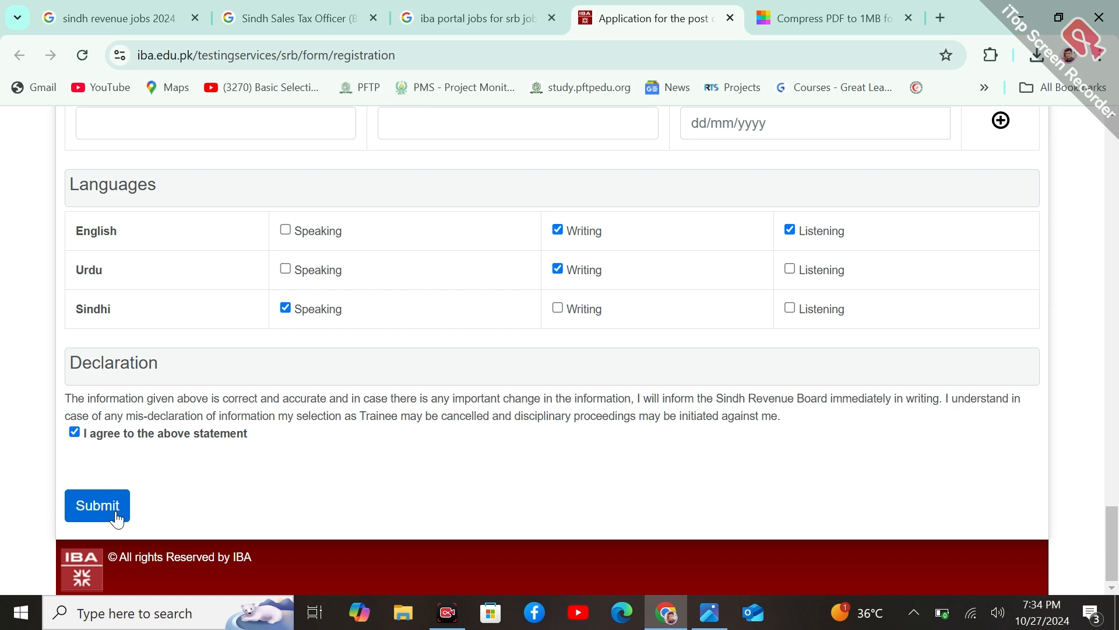
- Look back over the registration form, from the declaration up to the job requirements at its start
{"action": "left_click_drag", "start_coordinate": [1117, 540], "coordinate": [1117, 315]}
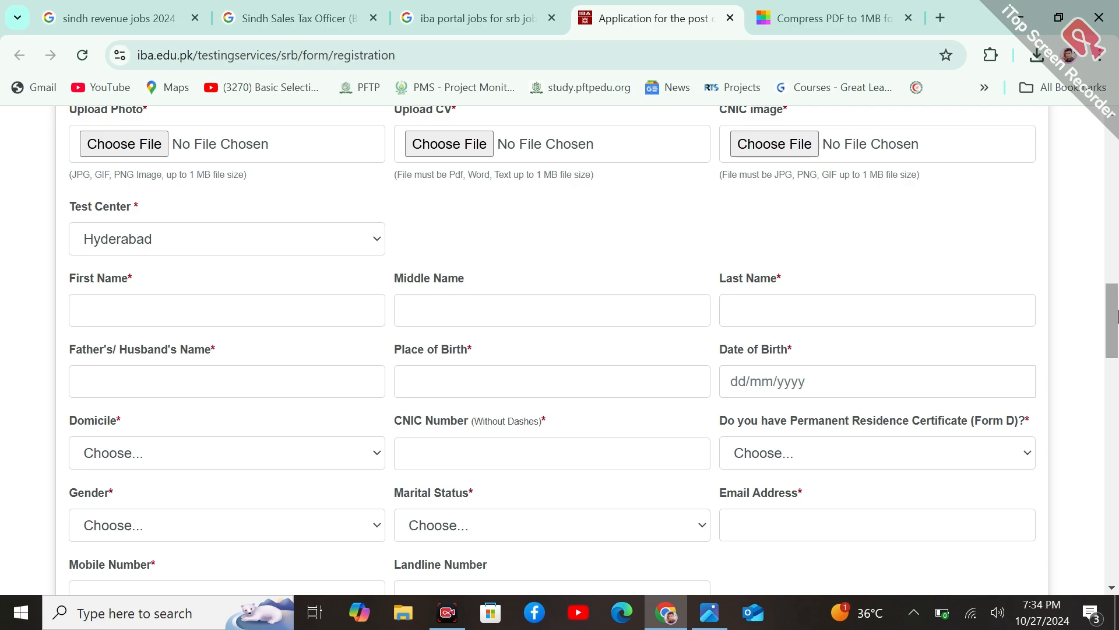
{"action": "left_click_drag", "start_coordinate": [1117, 315], "coordinate": [1117, 539]}
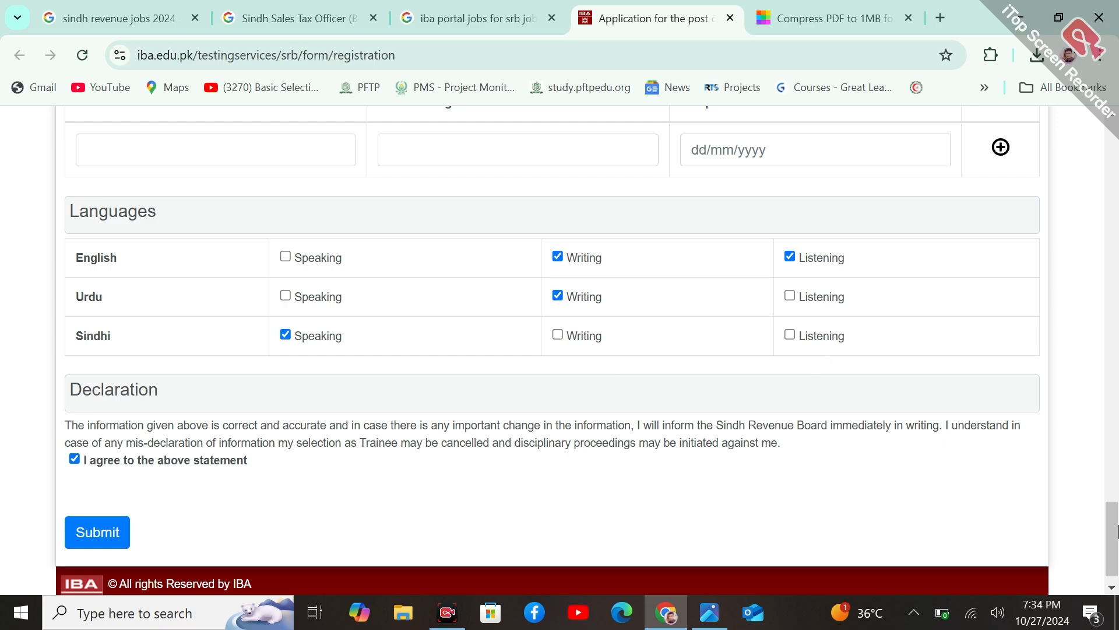
{"action": "left_click_drag", "start_coordinate": [1117, 531], "coordinate": [1118, 133]}
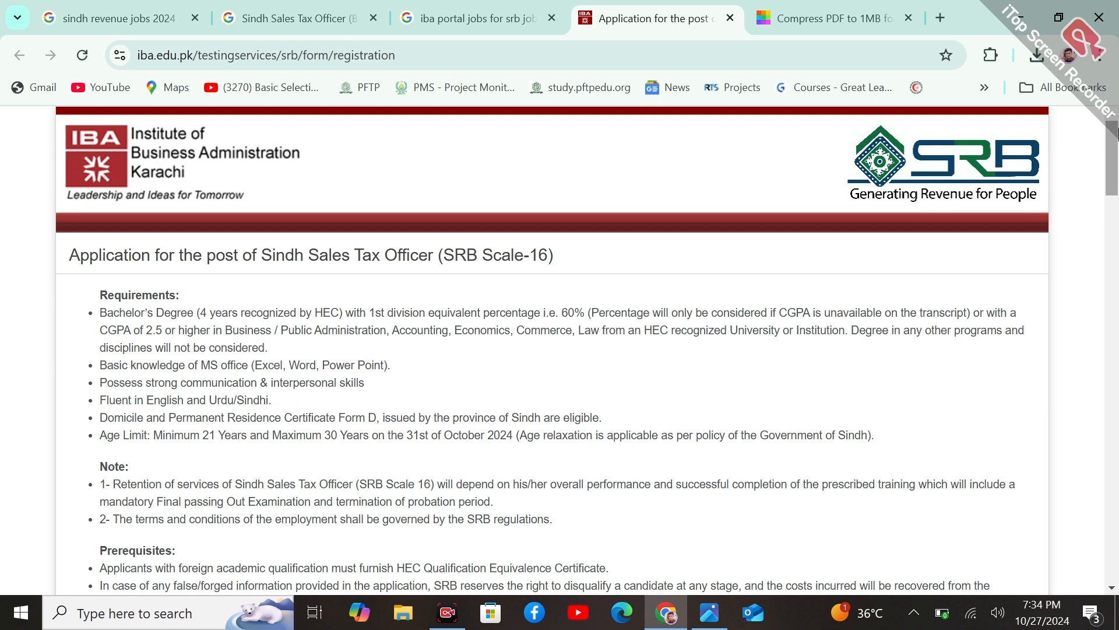
- Switch to the job advertisement image in Photos and examine the application instructions and the Sindh Sales Tax Officer requirements
{"action": "left_click", "coordinate": [709, 612]}
{"action": "scroll", "coordinate": [496, 284], "scroll_direction": "down", "scroll_amount": 10}
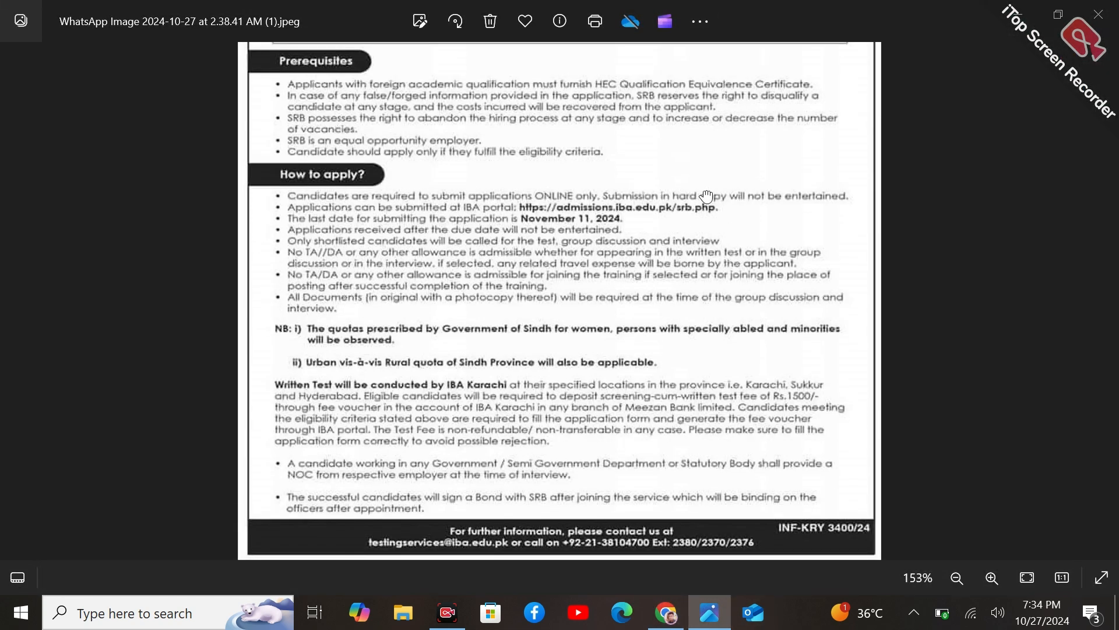
{"action": "left_click_drag", "start_coordinate": [708, 196], "coordinate": [727, 562]}
{"action": "left_click_drag", "start_coordinate": [513, 153], "coordinate": [541, 415]}
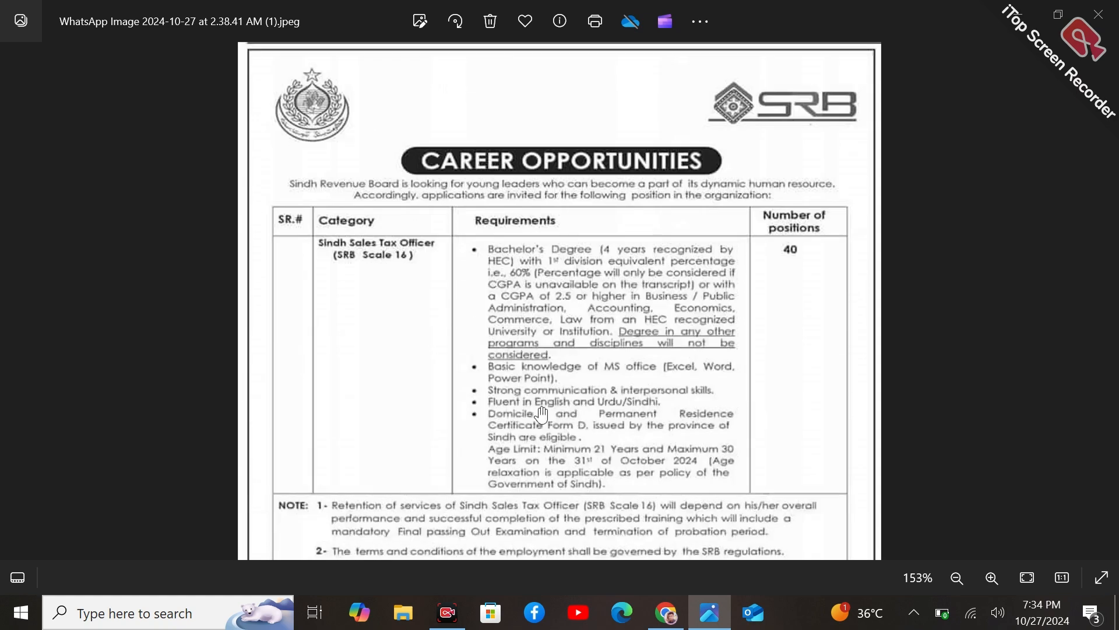
{"action": "scroll", "coordinate": [542, 415], "scroll_direction": "up", "scroll_amount": 3}
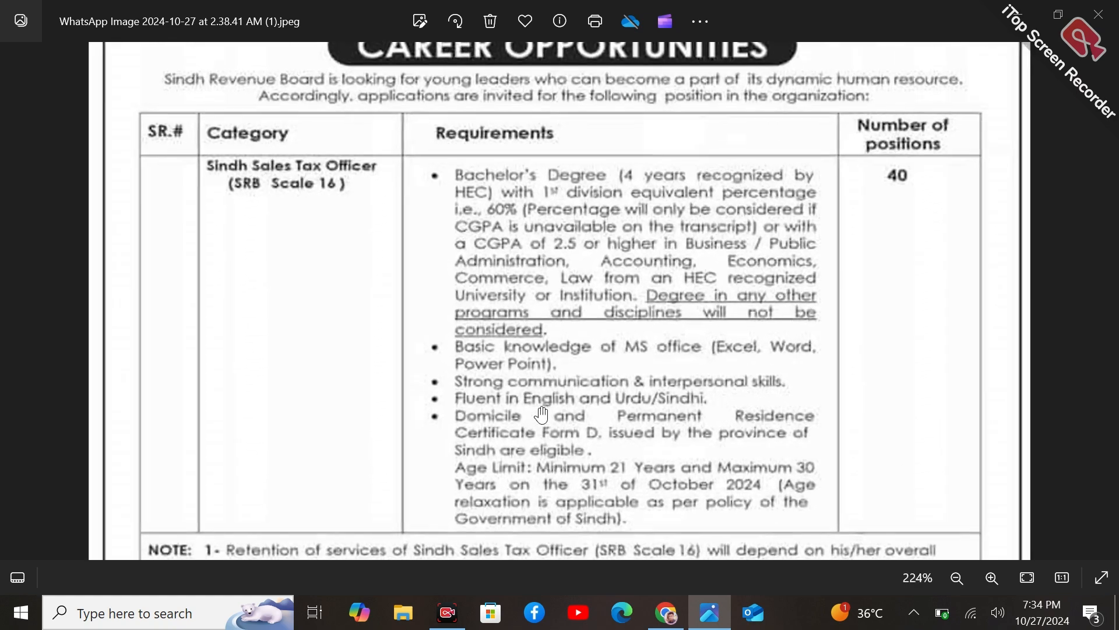
- Read through the job advertisement image, from the post's requirements to the prerequisites, application instructions, test fee and contact details
{"action": "left_click_drag", "start_coordinate": [685, 218], "coordinate": [704, 464]}
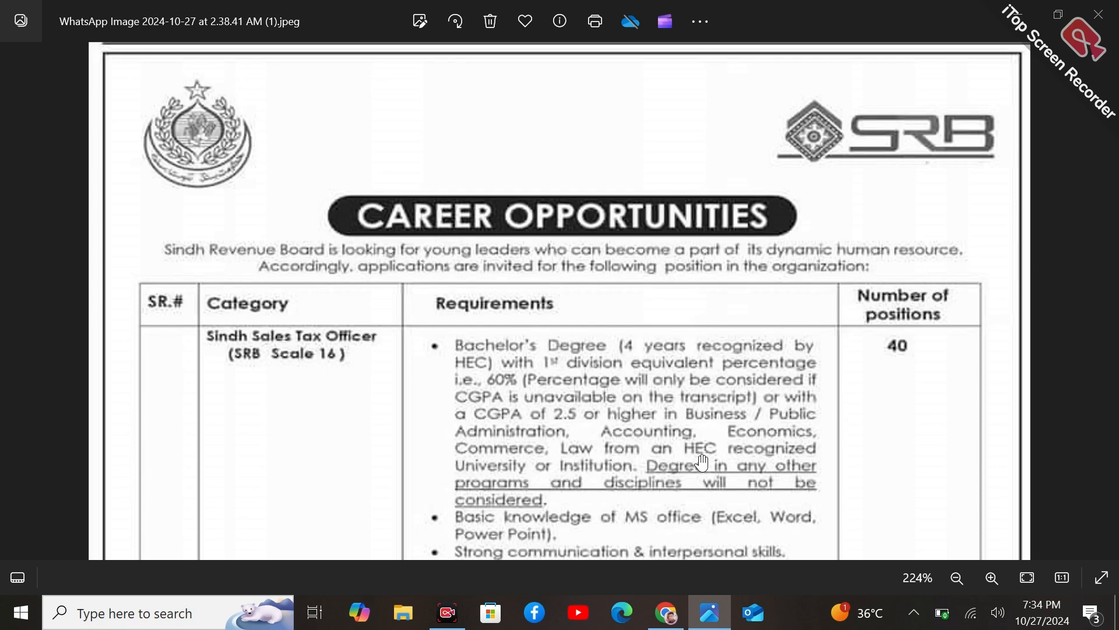
{"action": "scroll", "coordinate": [739, 312], "scroll_direction": "down", "scroll_amount": 5}
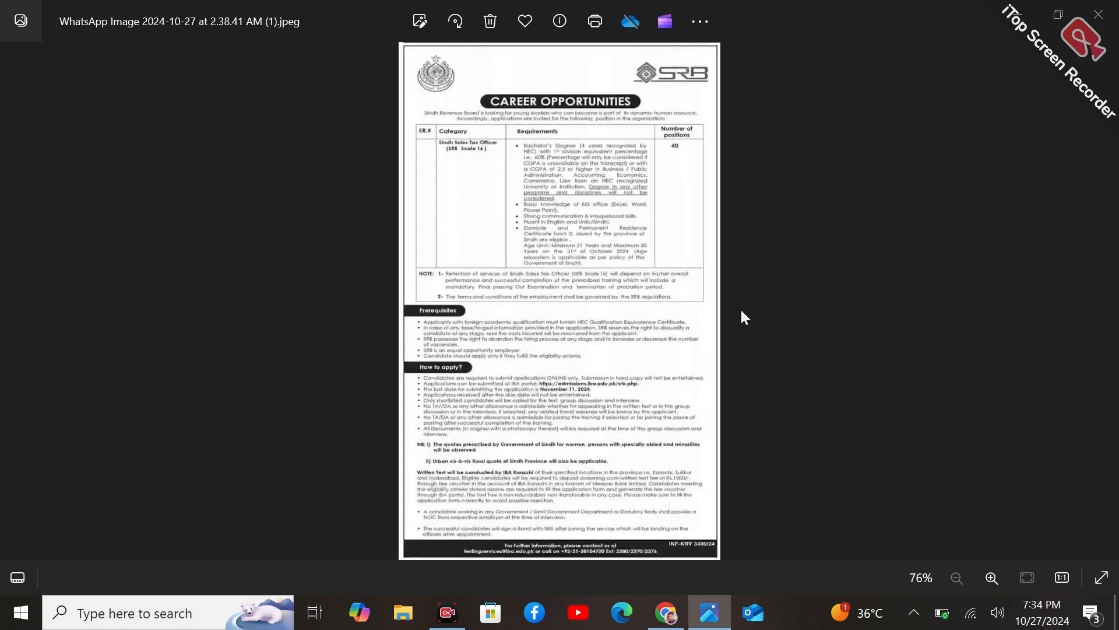
{"action": "scroll", "coordinate": [585, 297], "scroll_direction": "up", "scroll_amount": 5}
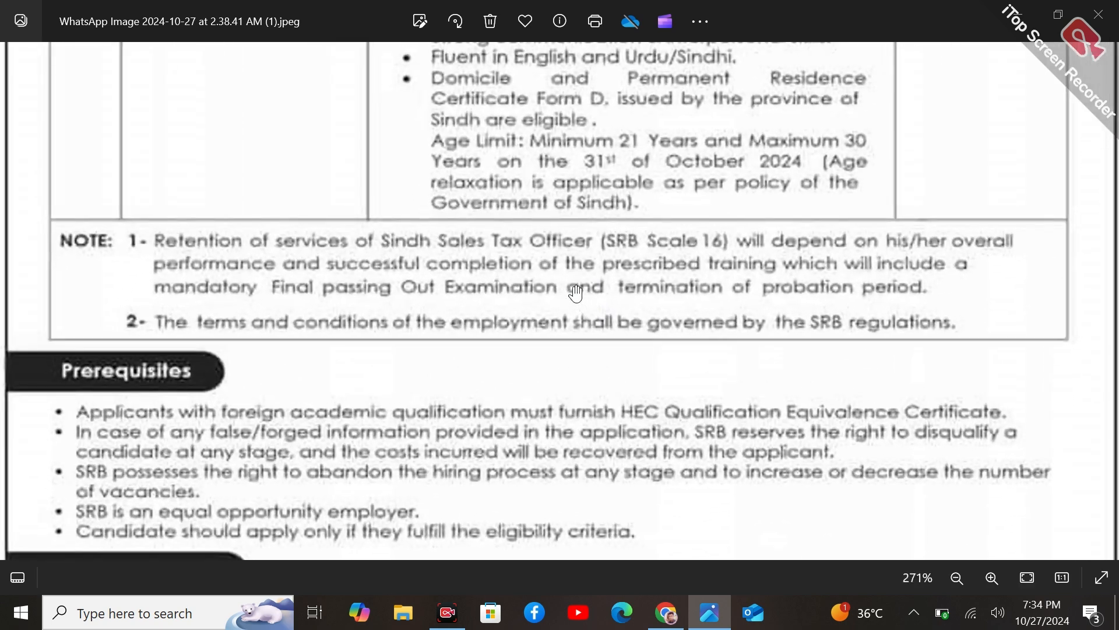
{"action": "left_click_drag", "start_coordinate": [577, 293], "coordinate": [578, 545]}
{"action": "left_click_drag", "start_coordinate": [554, 169], "coordinate": [545, 479]}
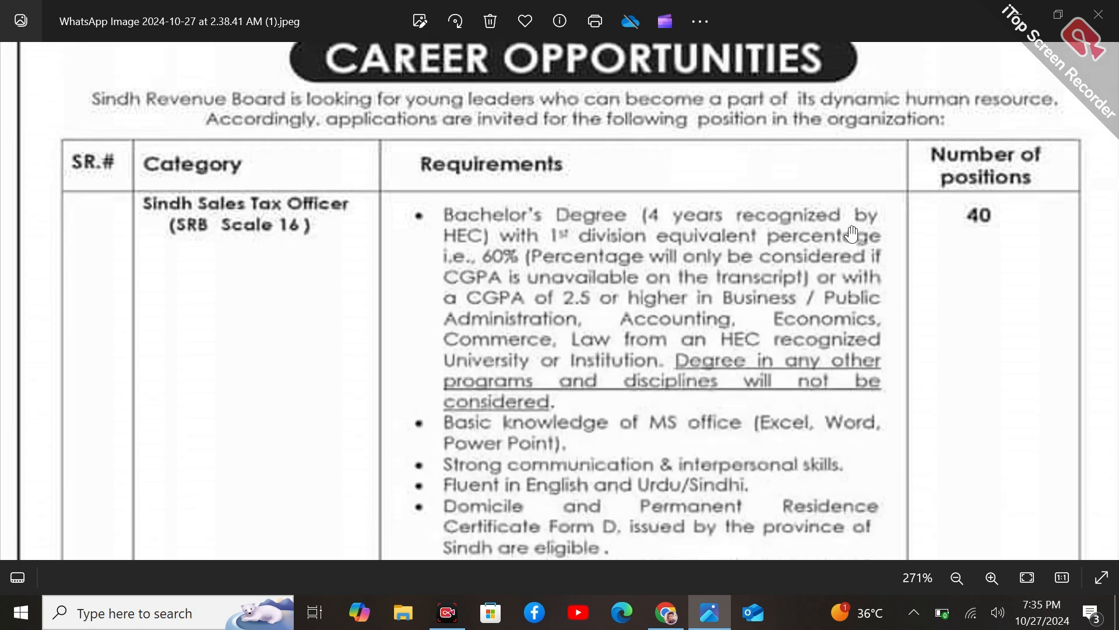
{"action": "left_click_drag", "start_coordinate": [708, 341], "coordinate": [851, 233]}
{"action": "left_click_drag", "start_coordinate": [707, 403], "coordinate": [817, 3]}
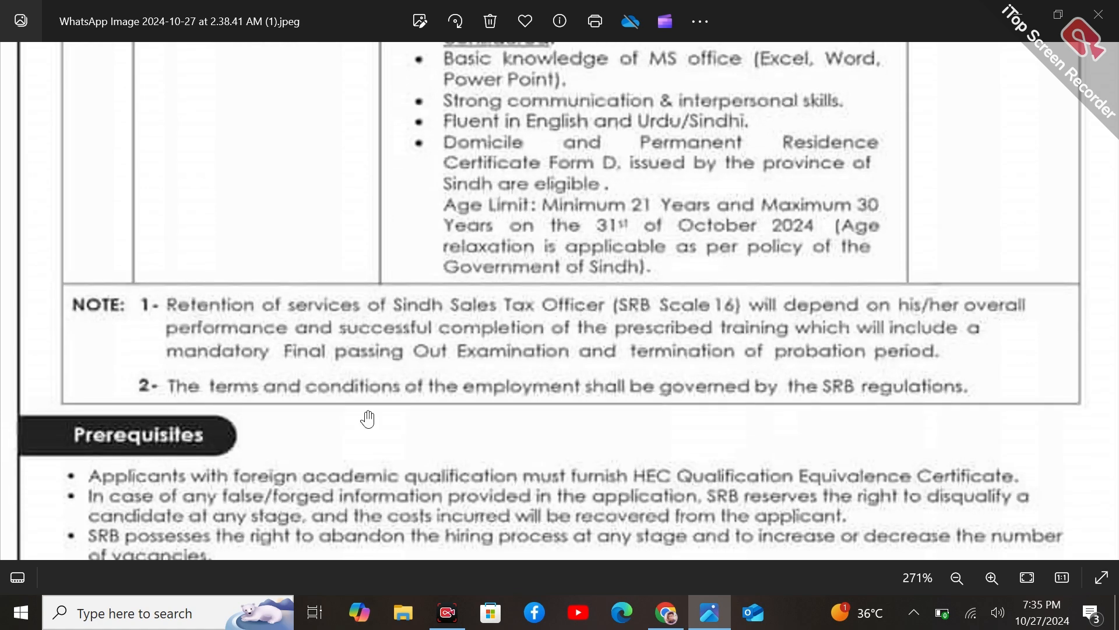
{"action": "left_click_drag", "start_coordinate": [284, 488], "coordinate": [604, 140]}
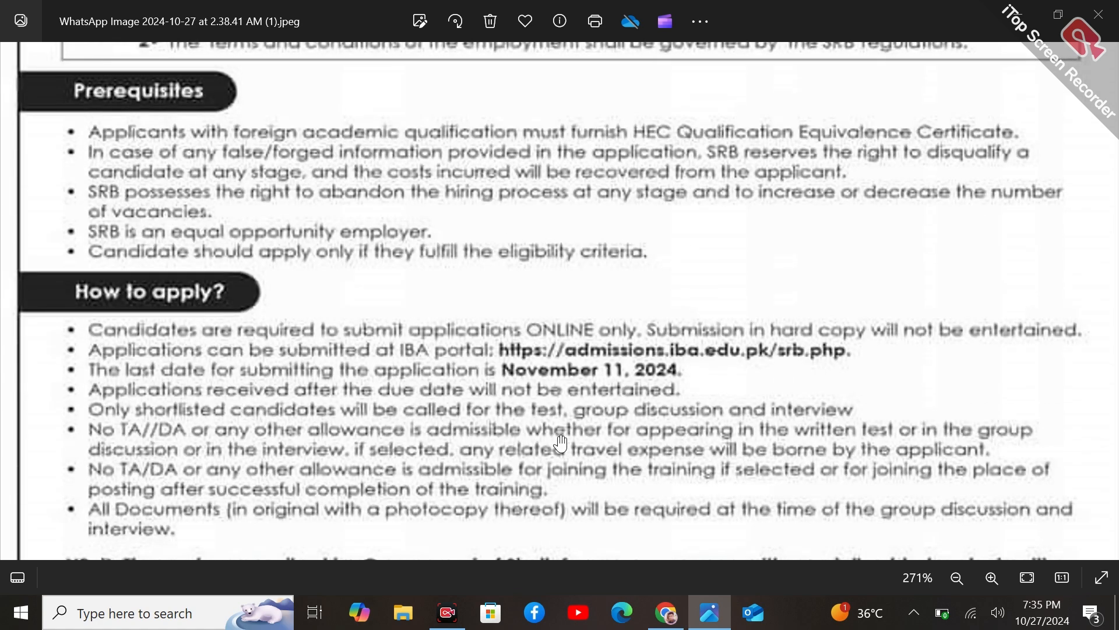
{"action": "left_click_drag", "start_coordinate": [561, 445], "coordinate": [818, 84]}
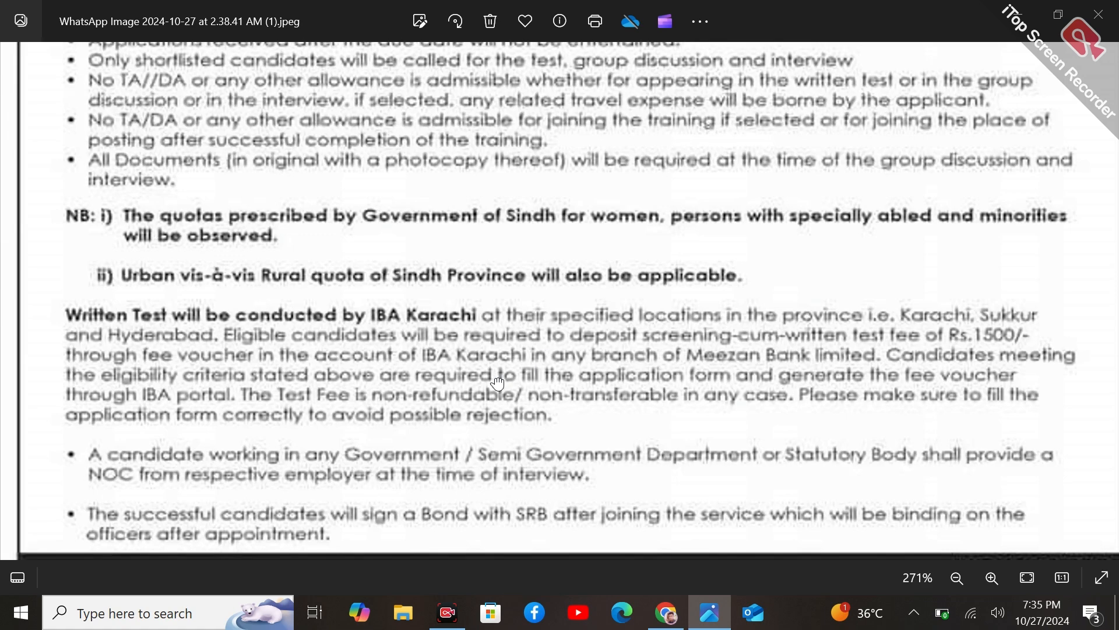
{"action": "left_click_drag", "start_coordinate": [499, 384], "coordinate": [743, 143]}
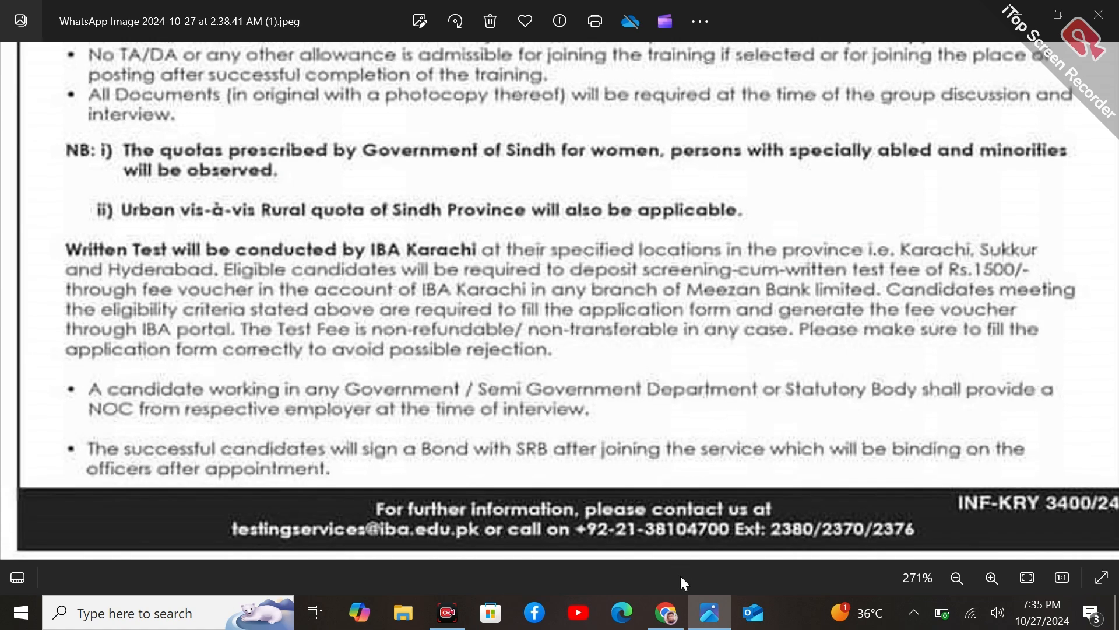
- Switch to Chrome and select the web address of the Sindh Sales Tax Officer registration form
{"action": "left_click", "coordinate": [673, 617]}
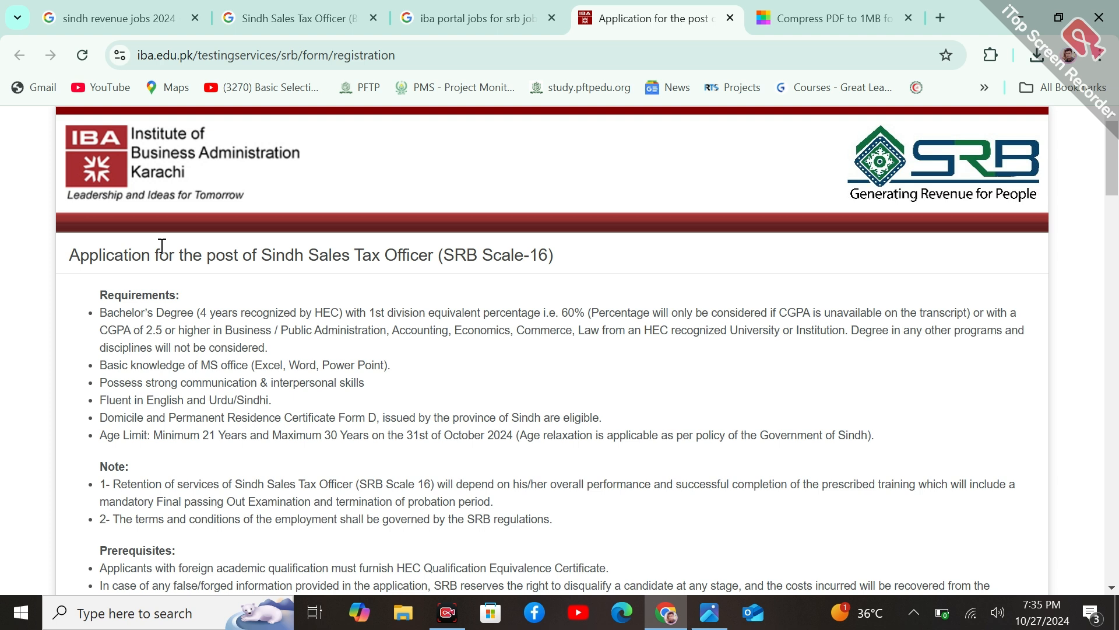
{"action": "mouse_move", "coordinate": [1112, 167]}
{"action": "left_mouse_down"}
{"action": "mouse_move", "coordinate": [1118, 560]}
{"action": "mouse_move", "coordinate": [1118, 158]}
{"action": "left_mouse_up"}
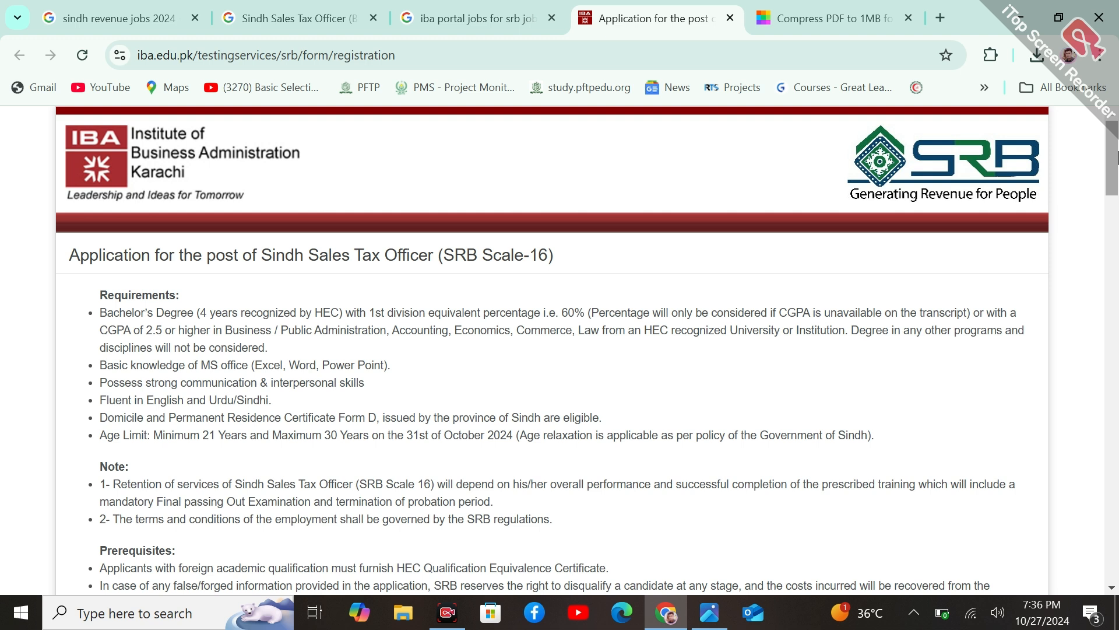
{"action": "left_click", "coordinate": [461, 48]}
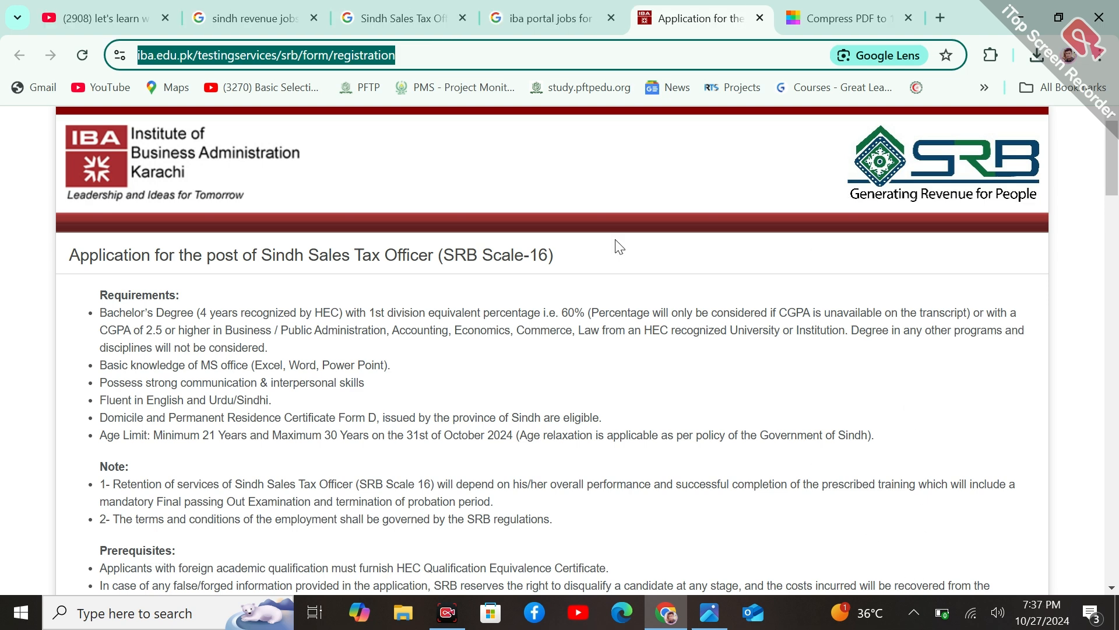
- From the Google results for Sindh Sales Tax Officer (BPS-16) jobs, open the IBA Karachi application link in a new tab
{"action": "left_click", "coordinate": [577, 8]}
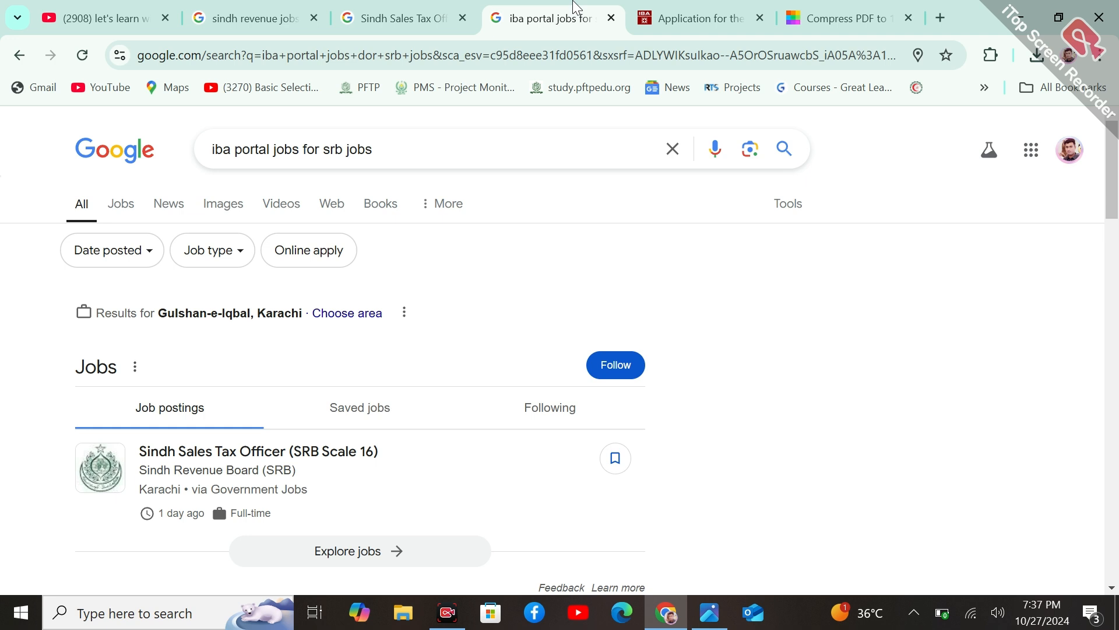
{"action": "left_click", "coordinate": [392, 8]}
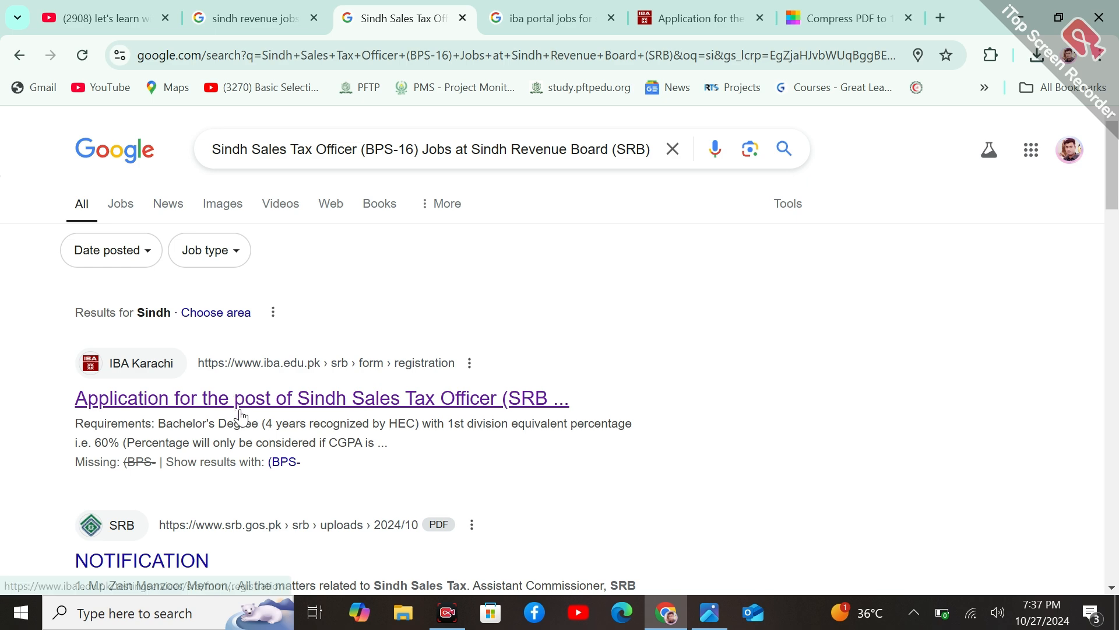
{"action": "scroll", "coordinate": [243, 418], "scroll_direction": "up", "scroll_amount": 3}
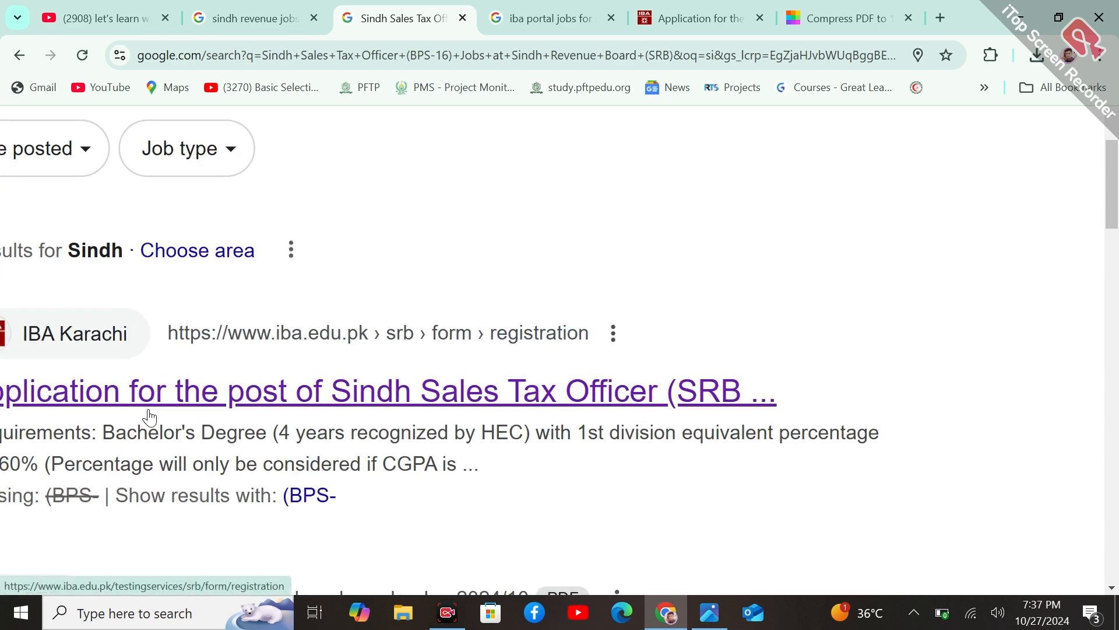
{"action": "scroll", "coordinate": [150, 416], "scroll_direction": "down", "scroll_amount": 3}
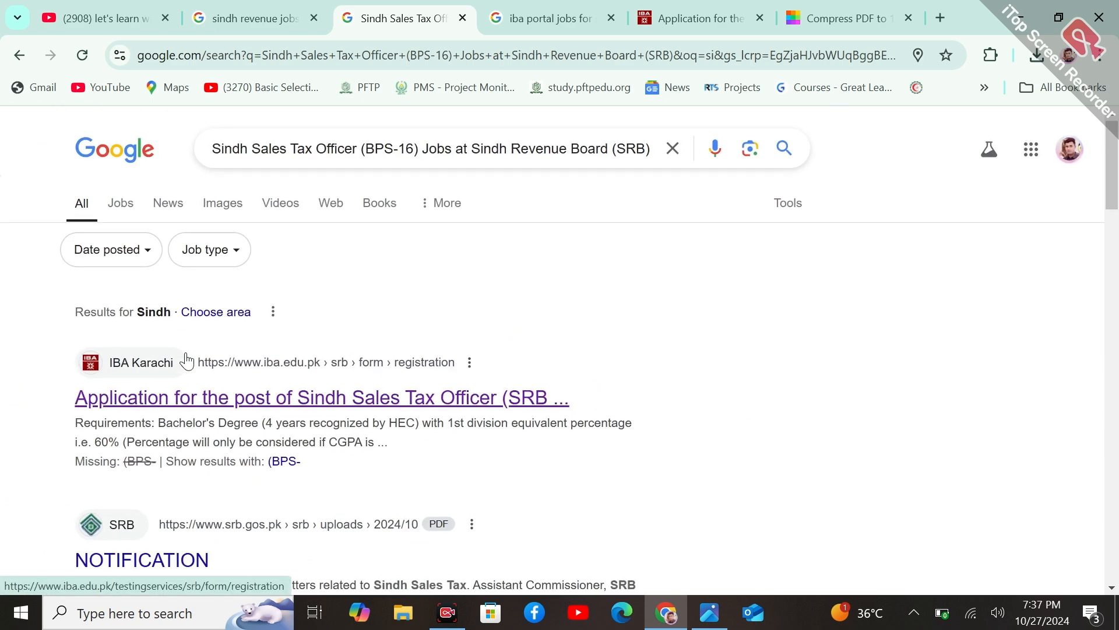
{"action": "right_click", "coordinate": [166, 402]}
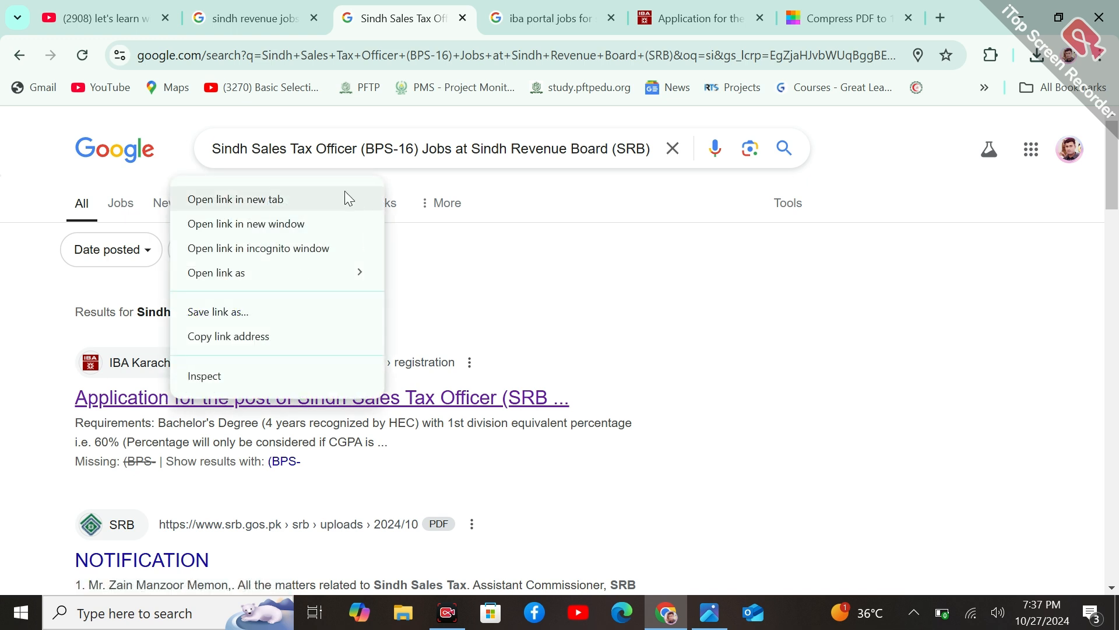
{"action": "left_click", "coordinate": [345, 191]}
- Find the IBA application link among the "iba portal jobs for srb jobs" results and view the registration form opened in the new tab
{"action": "left_click", "coordinate": [562, 8]}
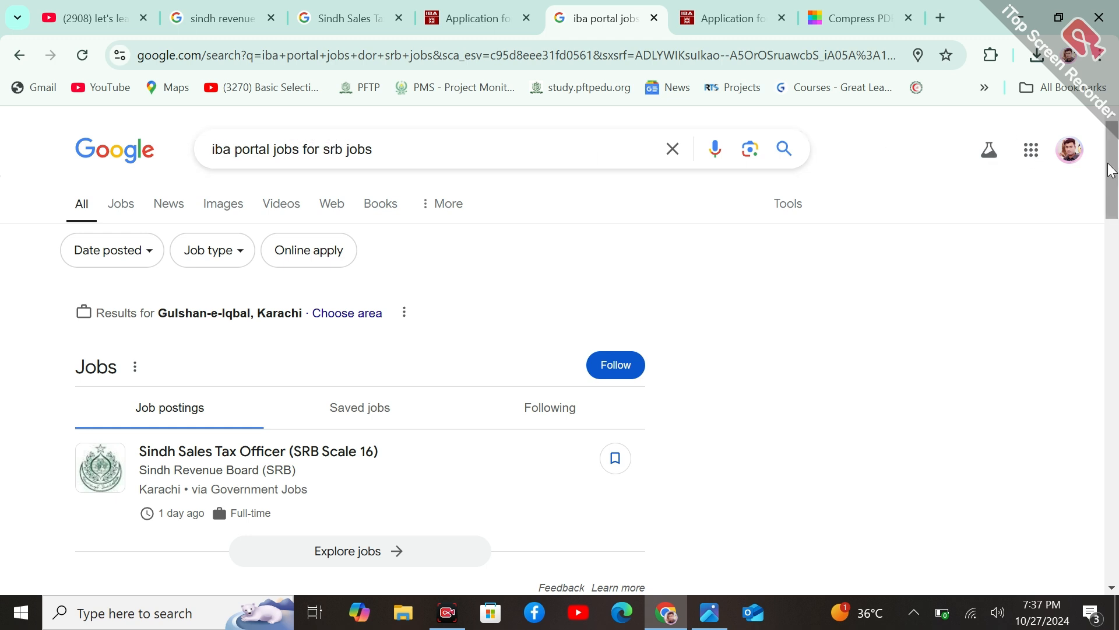
{"action": "left_click_drag", "start_coordinate": [1118, 173], "coordinate": [1118, 250]}
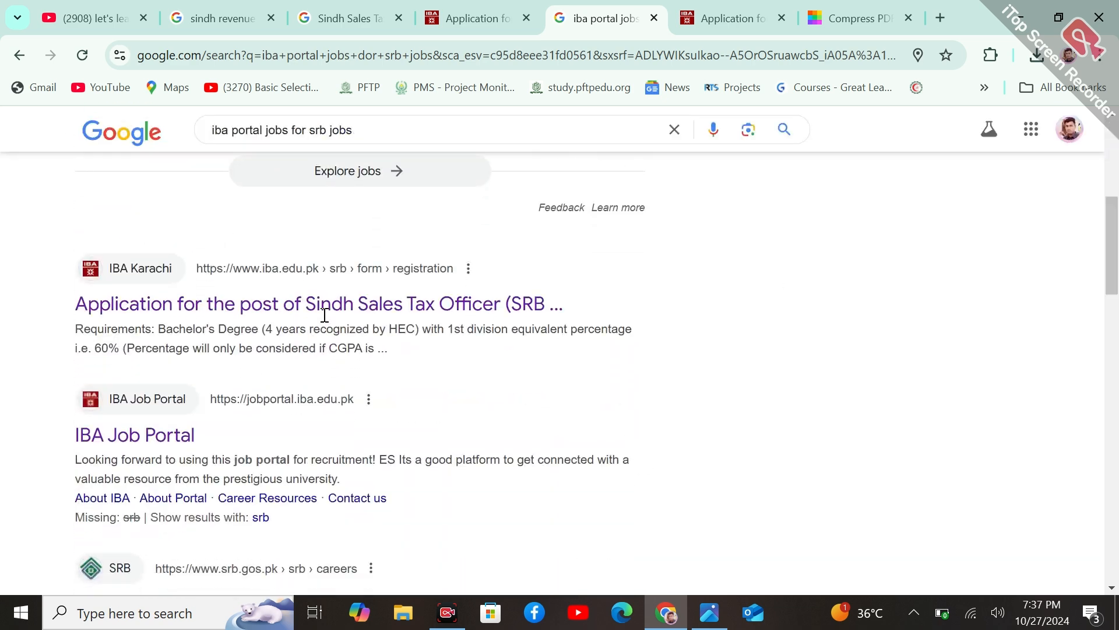
{"action": "left_click", "coordinate": [502, 5]}
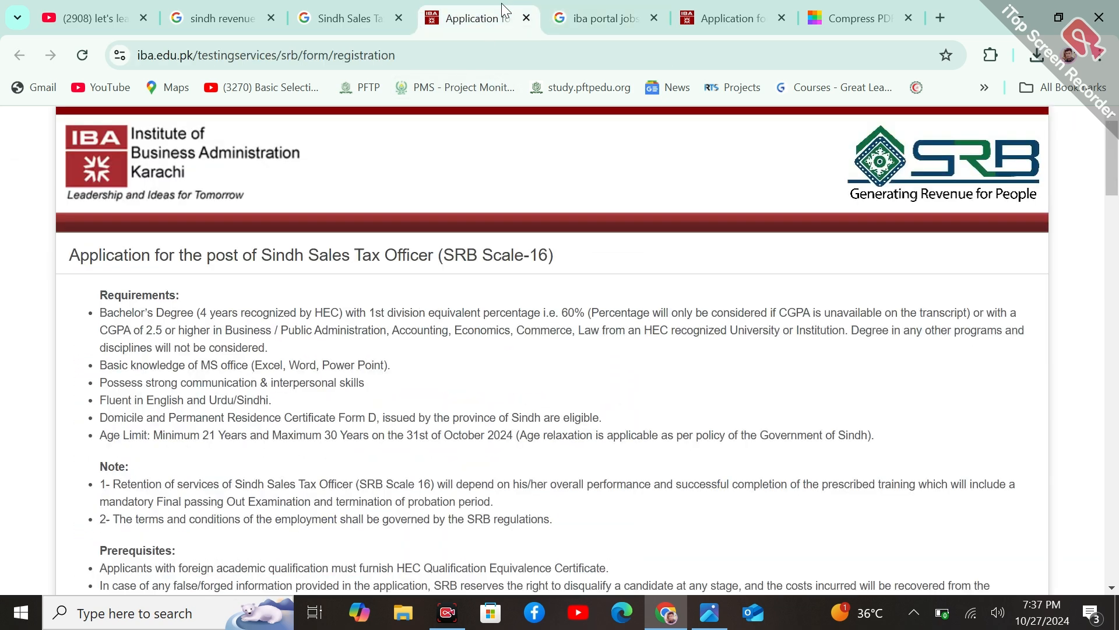
{"action": "mouse_move", "coordinate": [1117, 175]}
{"action": "left_mouse_down"}
{"action": "mouse_move", "coordinate": [1116, 408]}
{"action": "mouse_move", "coordinate": [1116, 163]}
{"action": "mouse_move", "coordinate": [1117, 420]}
{"action": "mouse_move", "coordinate": [1118, 180]}
{"action": "left_mouse_up"}
- Switch to the YouTube channel's videos page and look over its banner and latest job application videos
{"action": "left_click", "coordinate": [73, 15]}
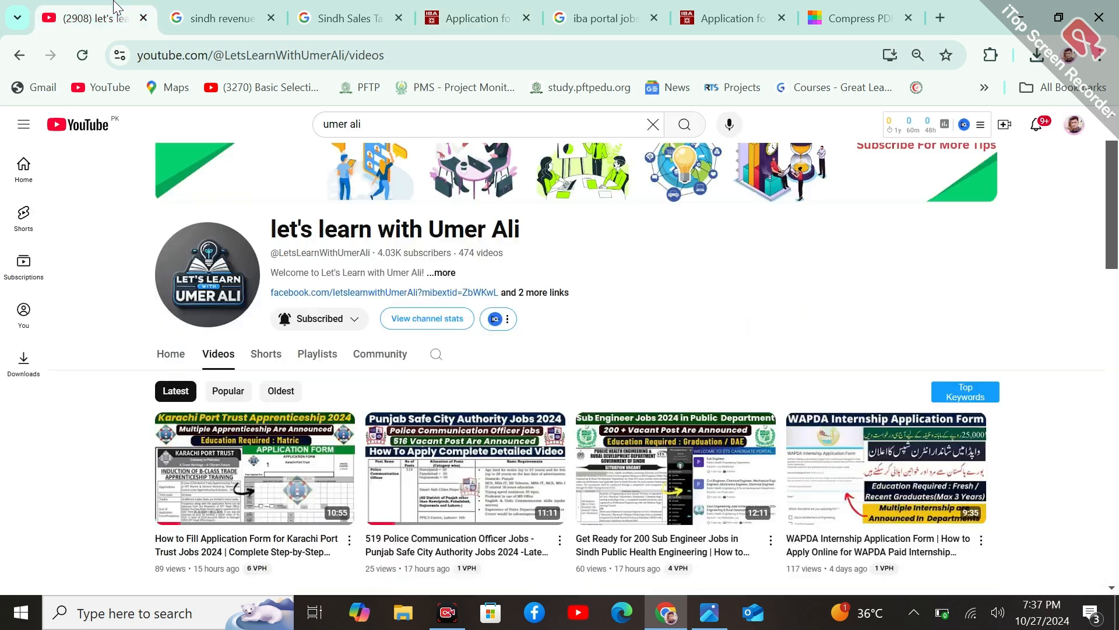
{"action": "left_click_drag", "start_coordinate": [1118, 155], "coordinate": [1117, 135]}
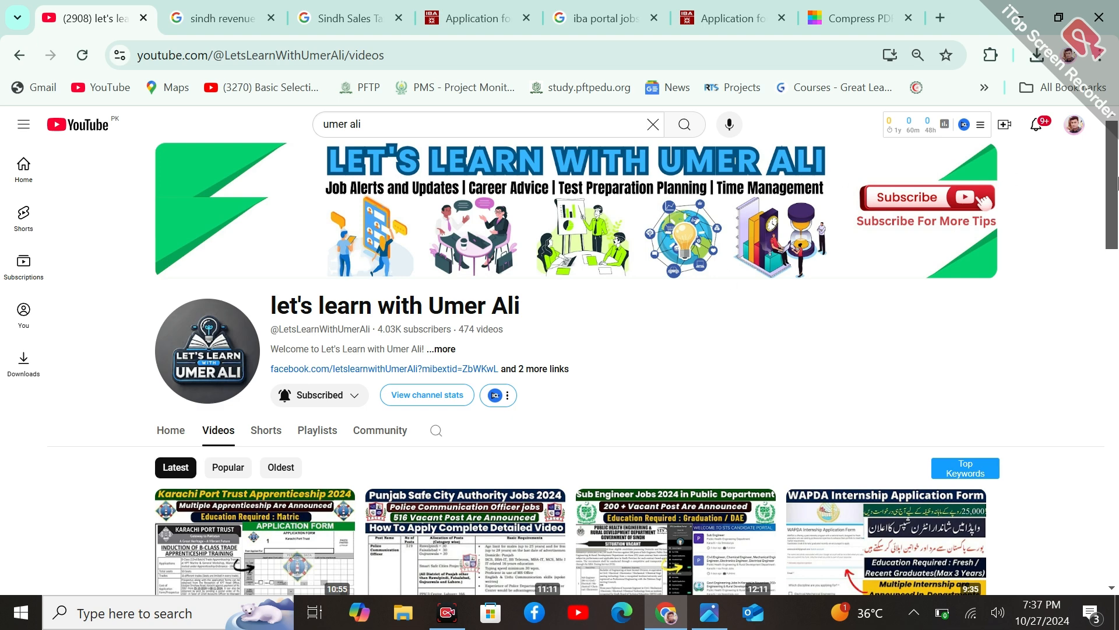
{"action": "left_click_drag", "start_coordinate": [1117, 184], "coordinate": [1117, 231]}
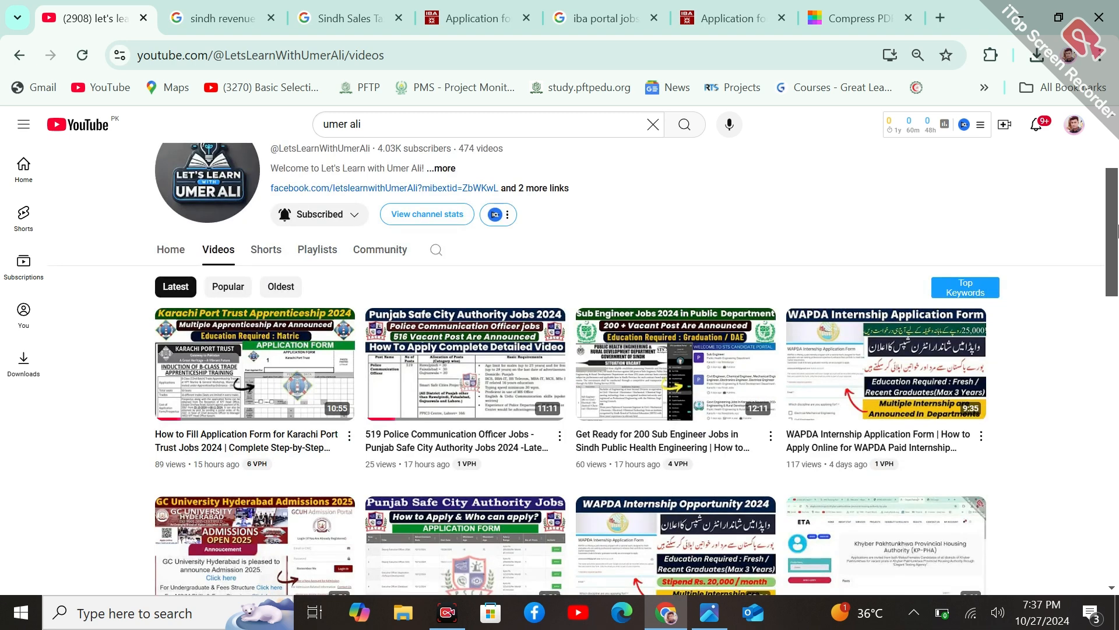
{"action": "mouse_move", "coordinate": [722, 366]}
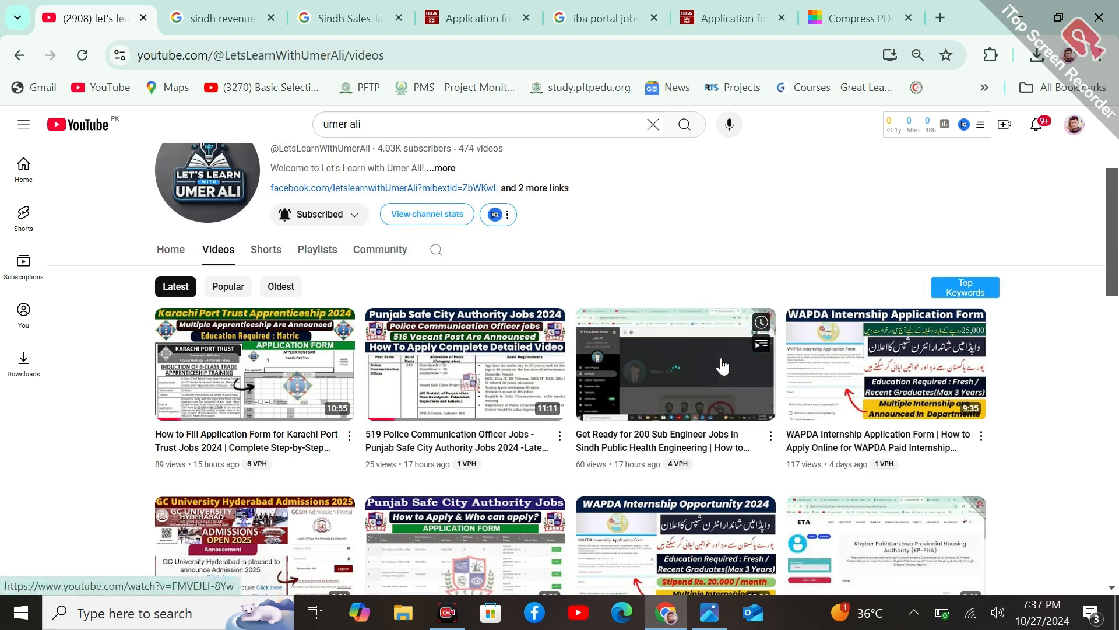
{"action": "mouse_move", "coordinate": [493, 344]}
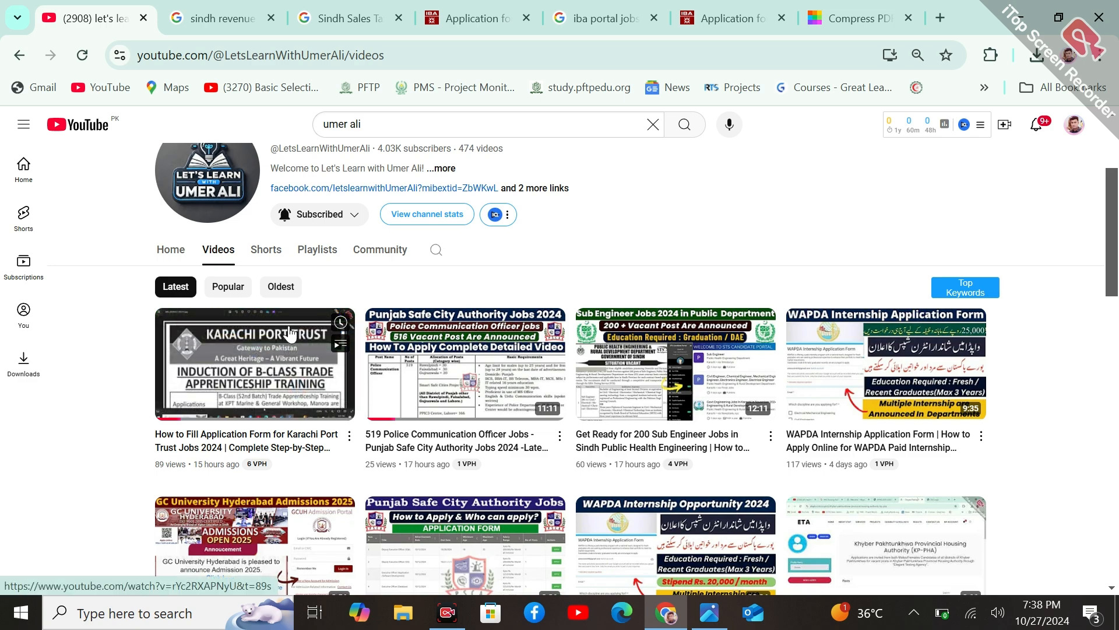
{"action": "left_click_drag", "start_coordinate": [1116, 195], "coordinate": [1117, 148]}
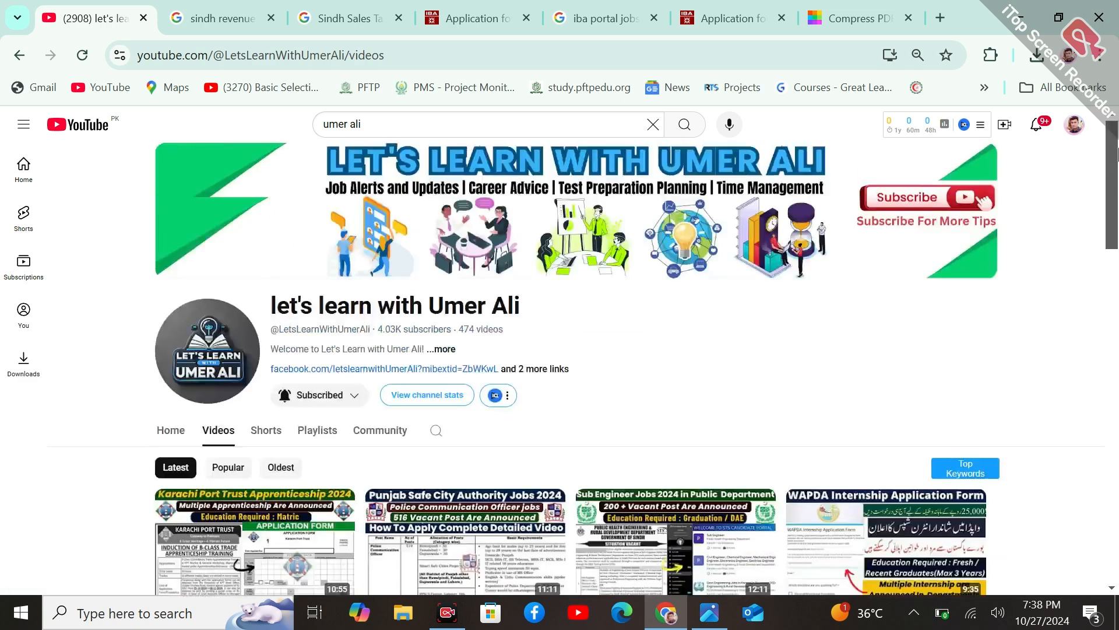